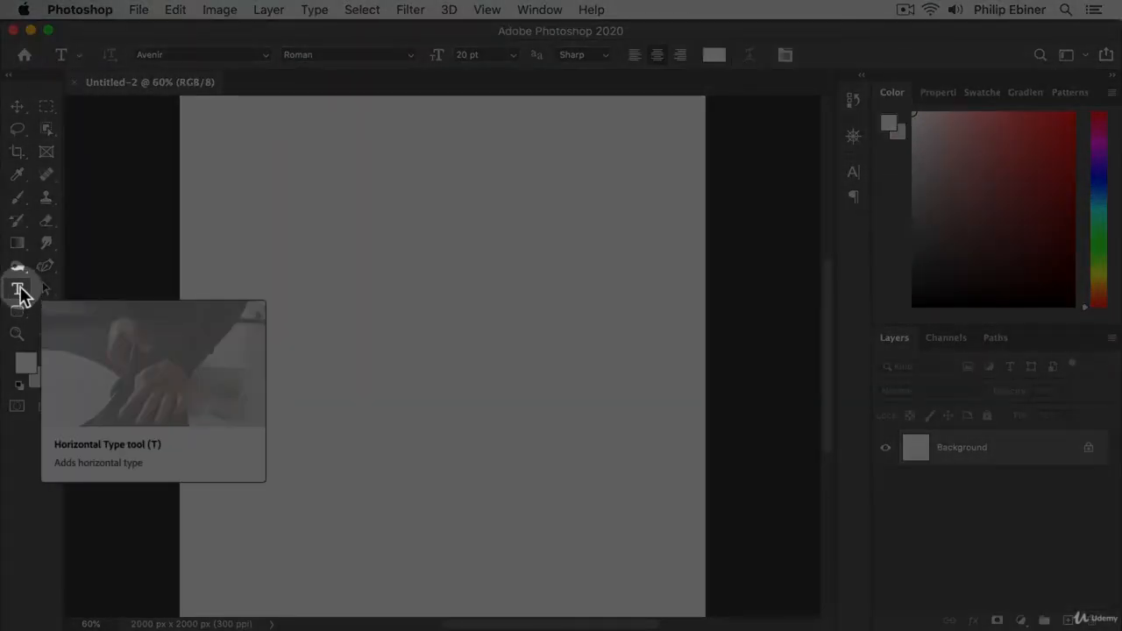
Activate the Horizontal Type tool and set its font to Open Sans.
left_click(20, 292)
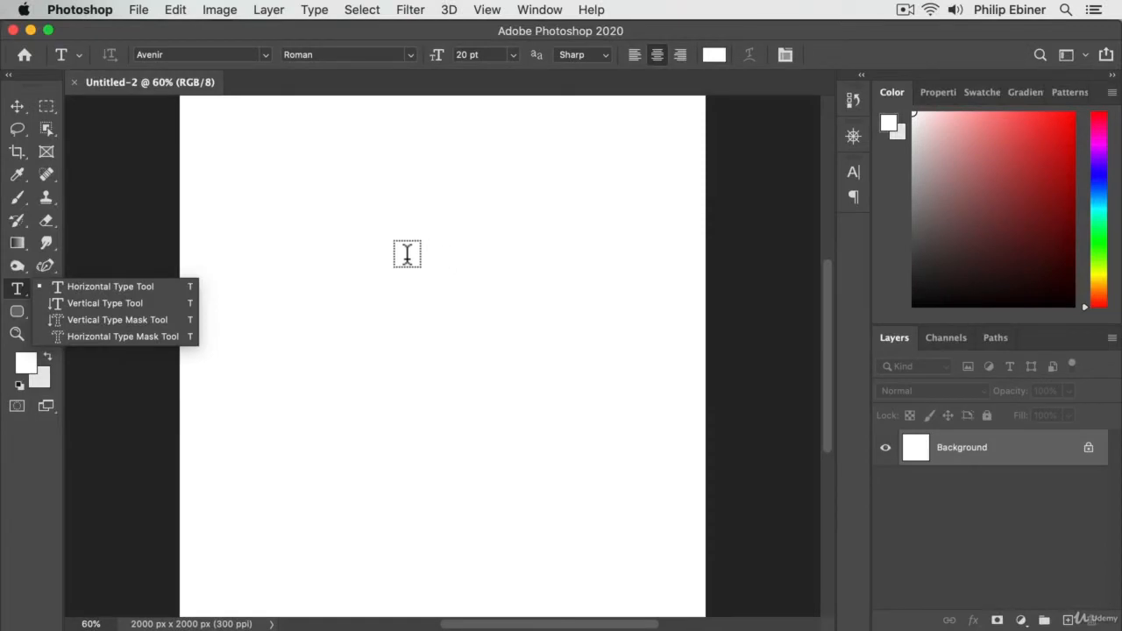
left_click(407, 254)
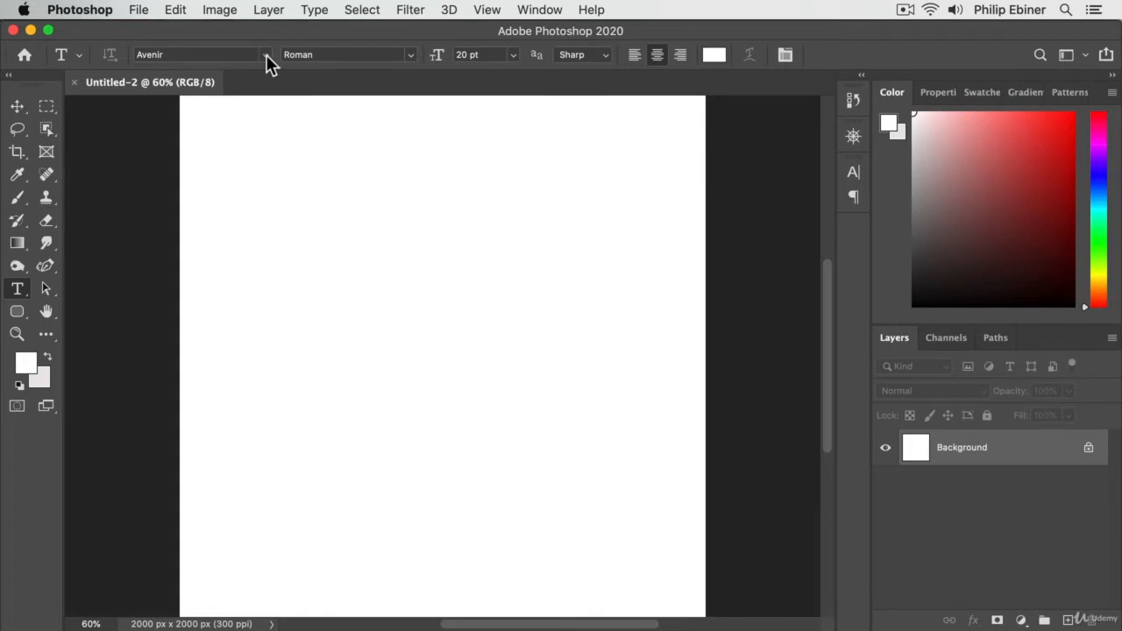
left_click(210, 52)
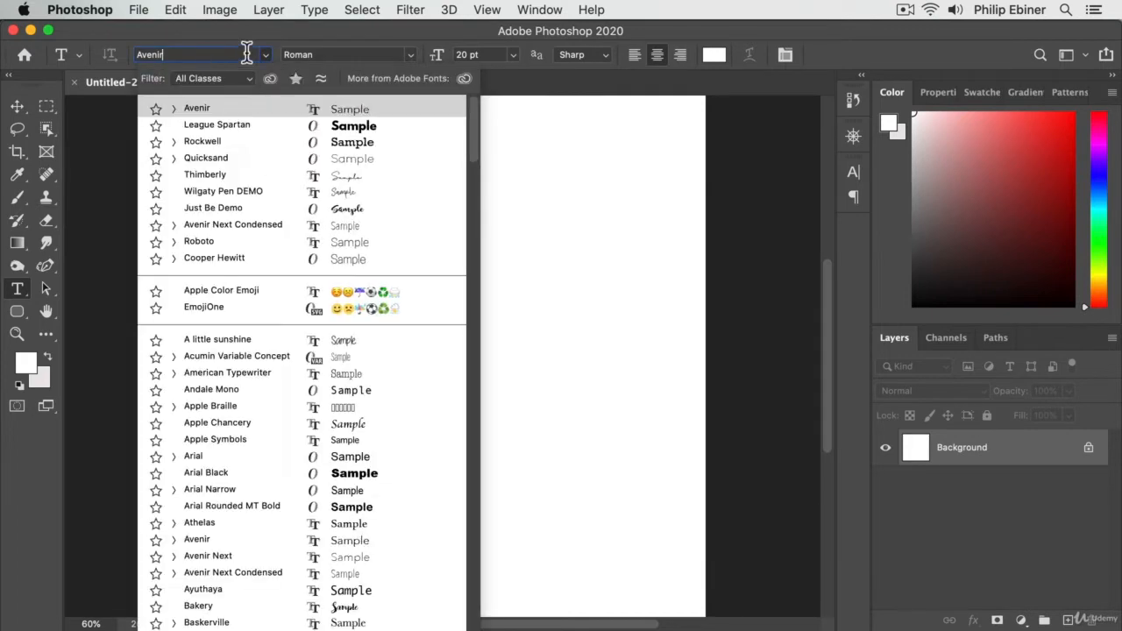
key("super+a")
type("open")
left_click(308, 174)
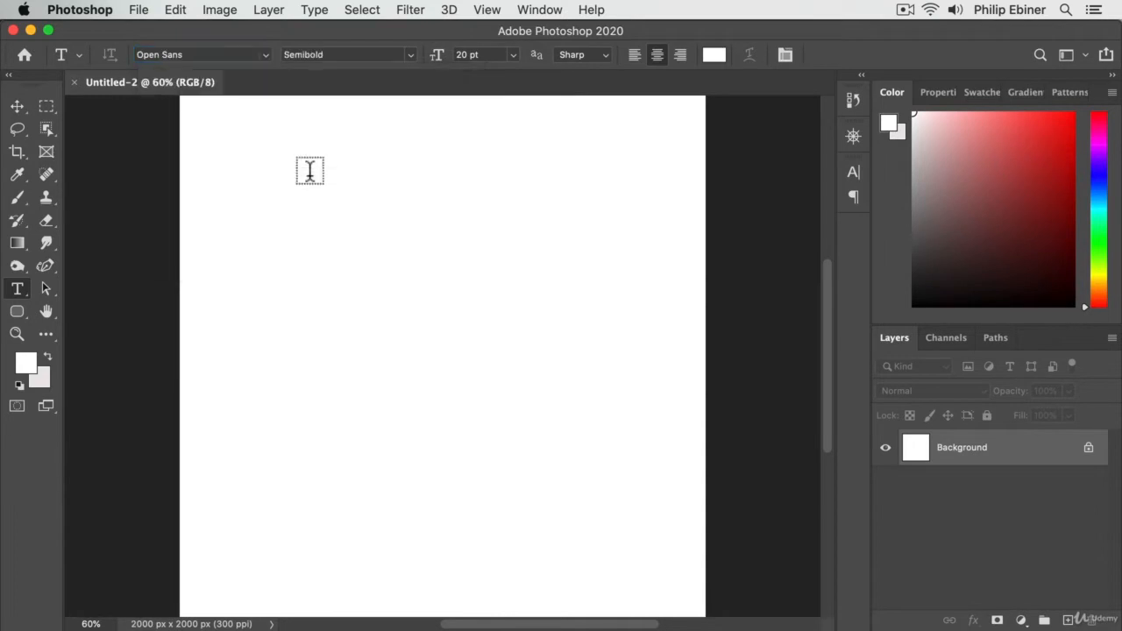
Reselect Open Sans from the font list and set the font style to Bold.
left_click(232, 54)
left_click(263, 55)
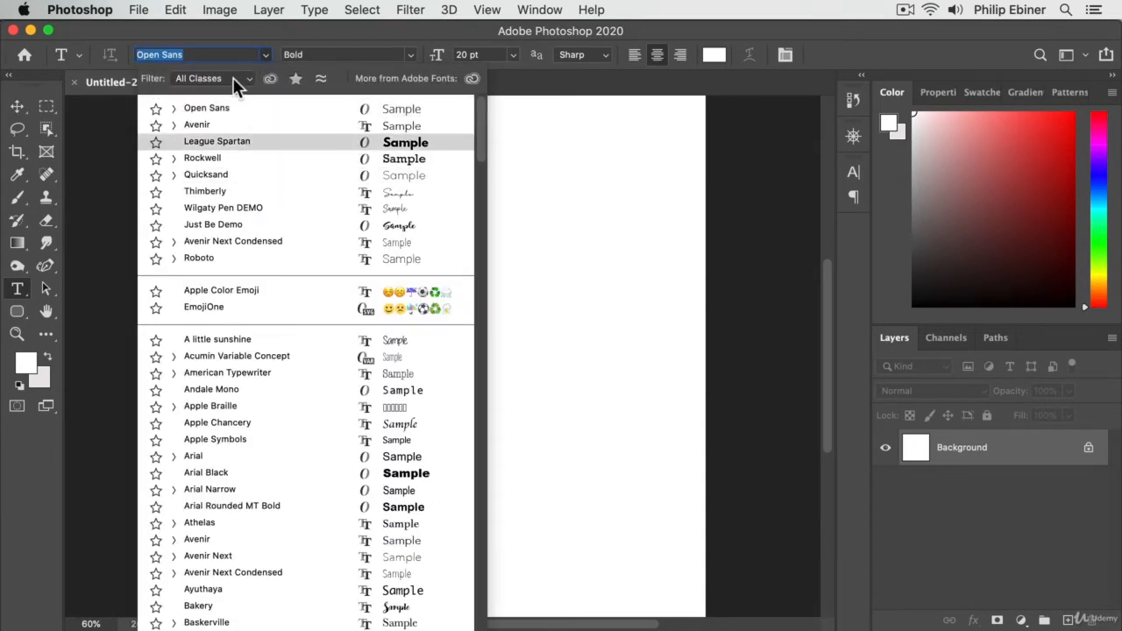
left_click(238, 103)
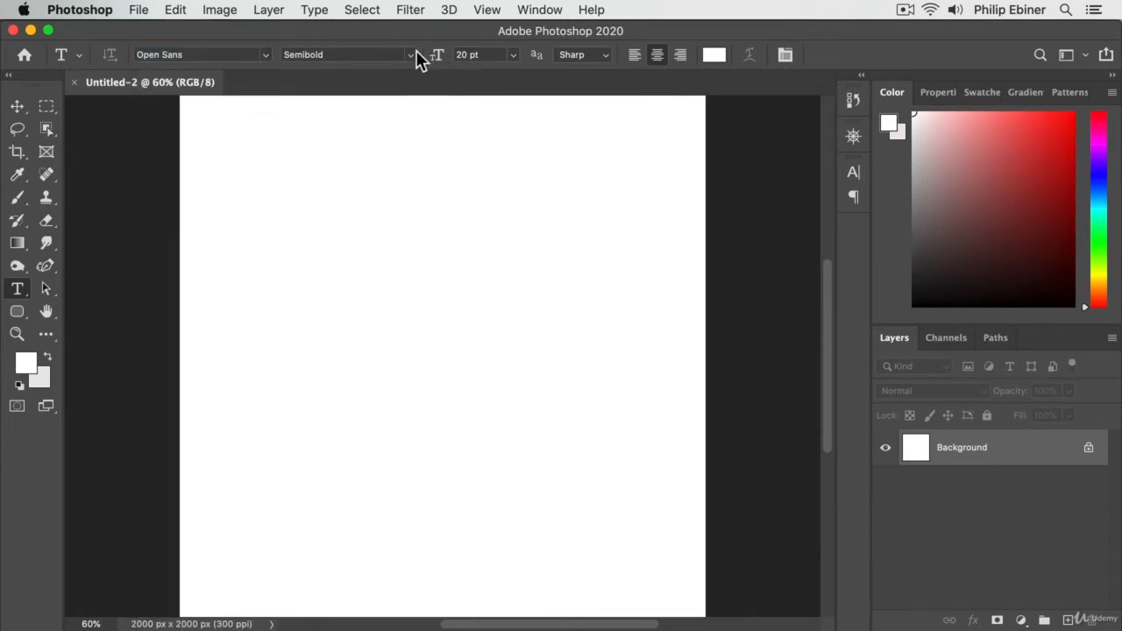
left_click(414, 53)
left_click(363, 125)
Place a point text layer in the upper part of the canvas and set its text color to black (000000).
left_click(388, 279)
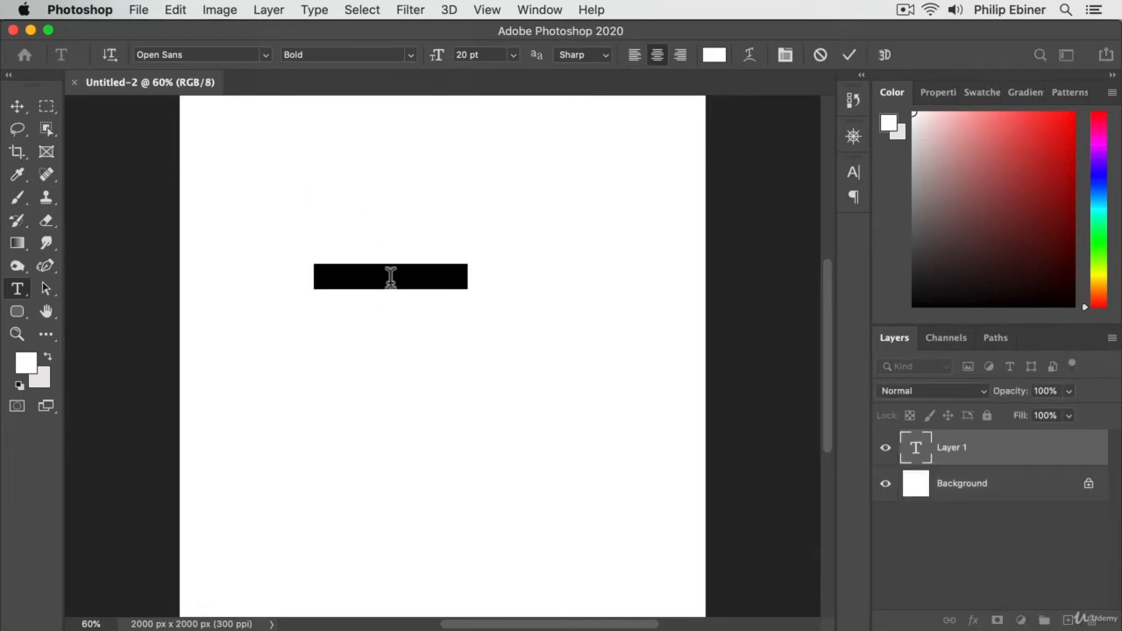
left_click(719, 58)
mouse_move(734, 233)
left_mouse_down()
mouse_move(696, 306)
mouse_move(611, 368)
left_mouse_up()
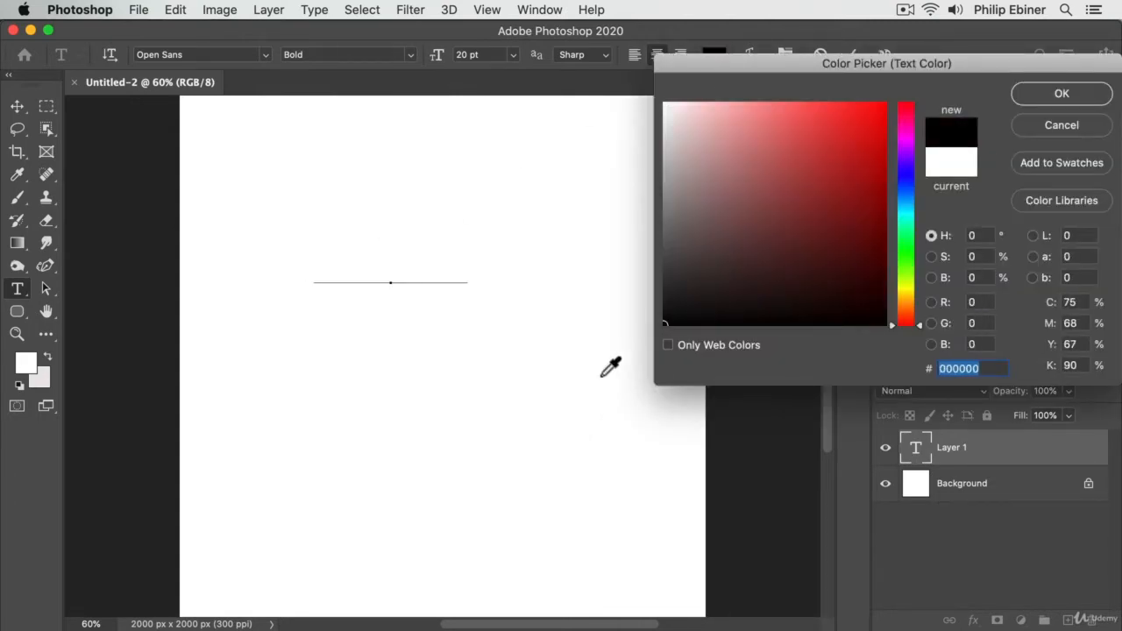
left_click(1060, 94)
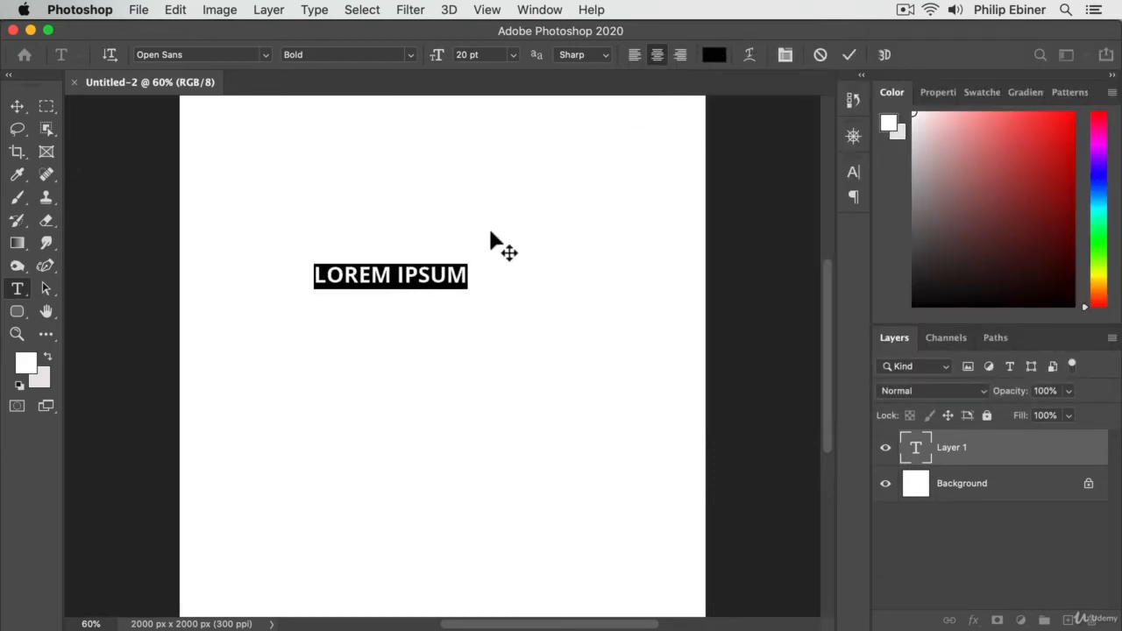
Replace the placeholder text with "HERE IS SOME TEXT".
left_click(420, 273)
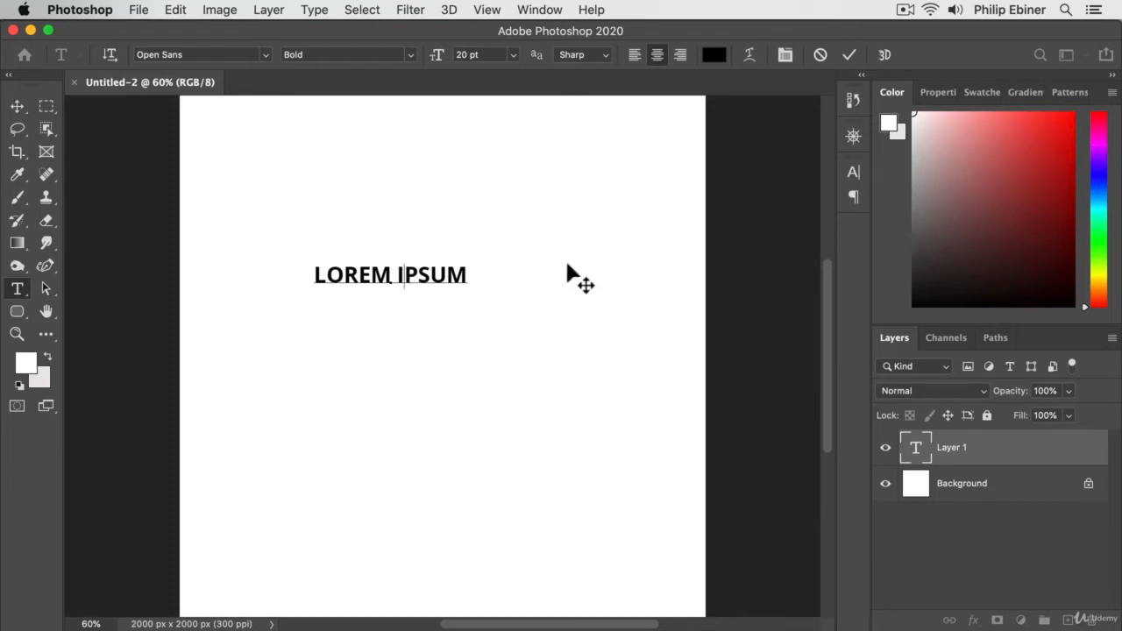
key("super+a")
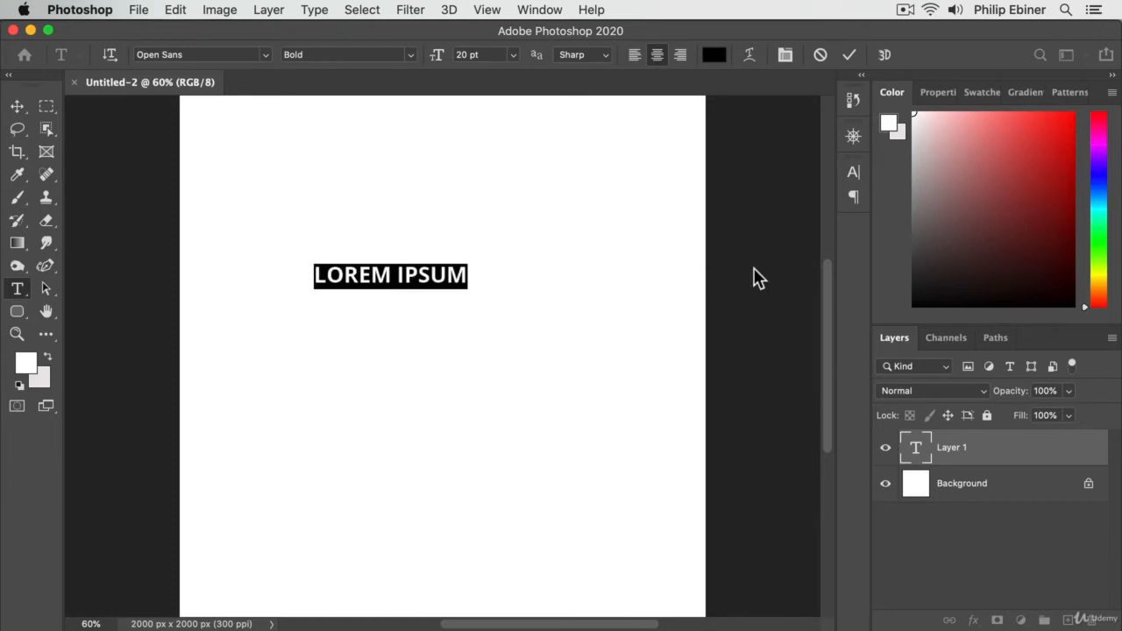
left_click(421, 262)
key("super+a")
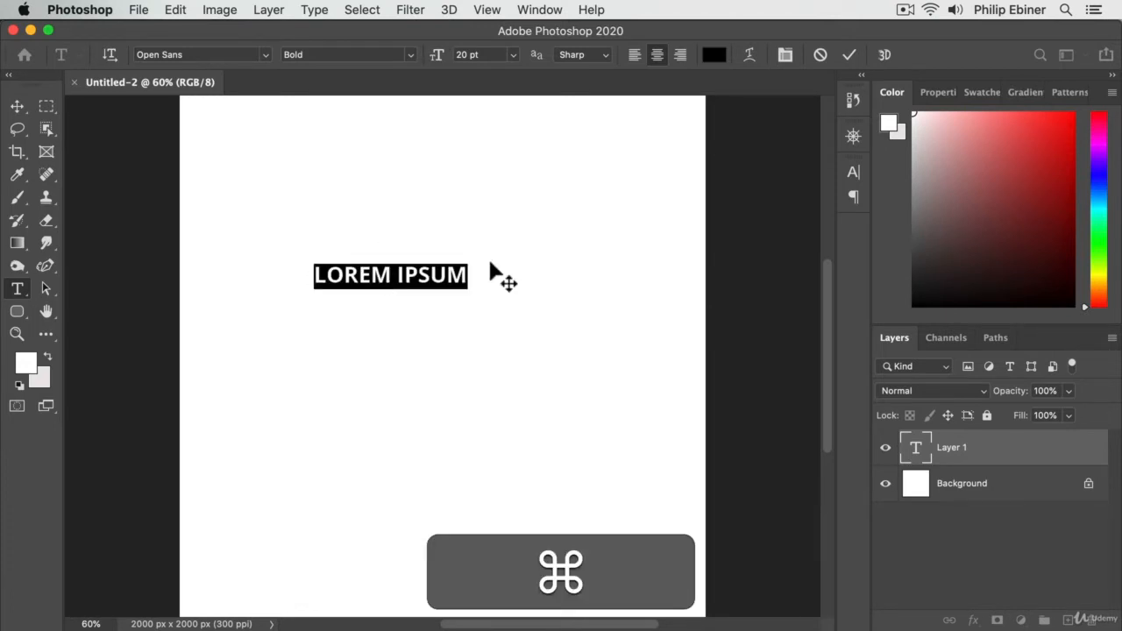
type("HERE IS S")
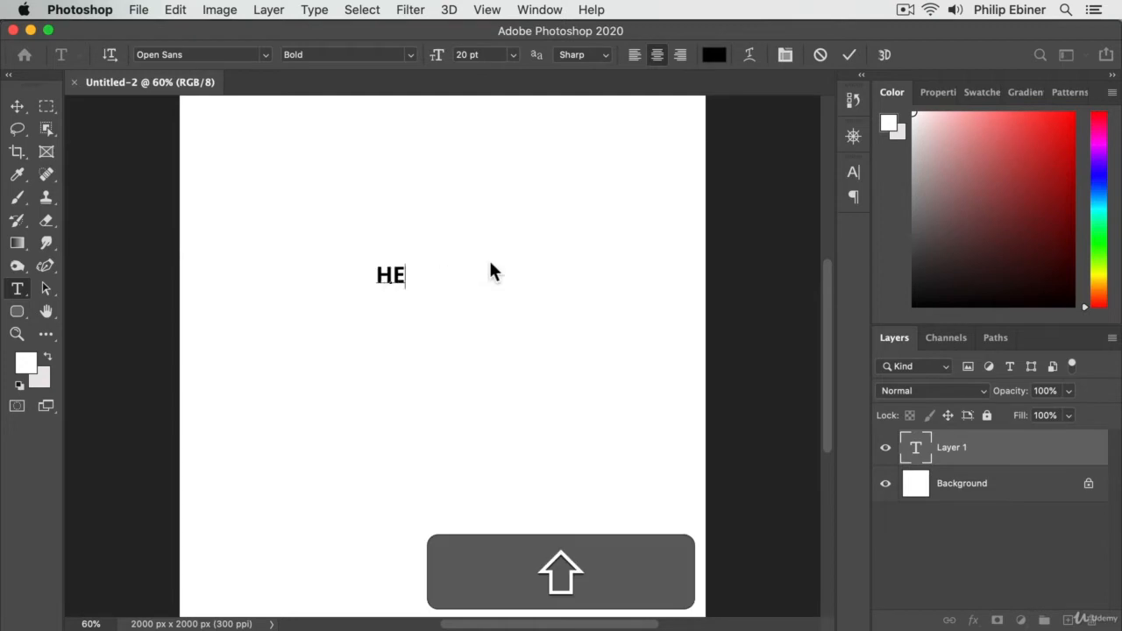
type("OME TEXT")
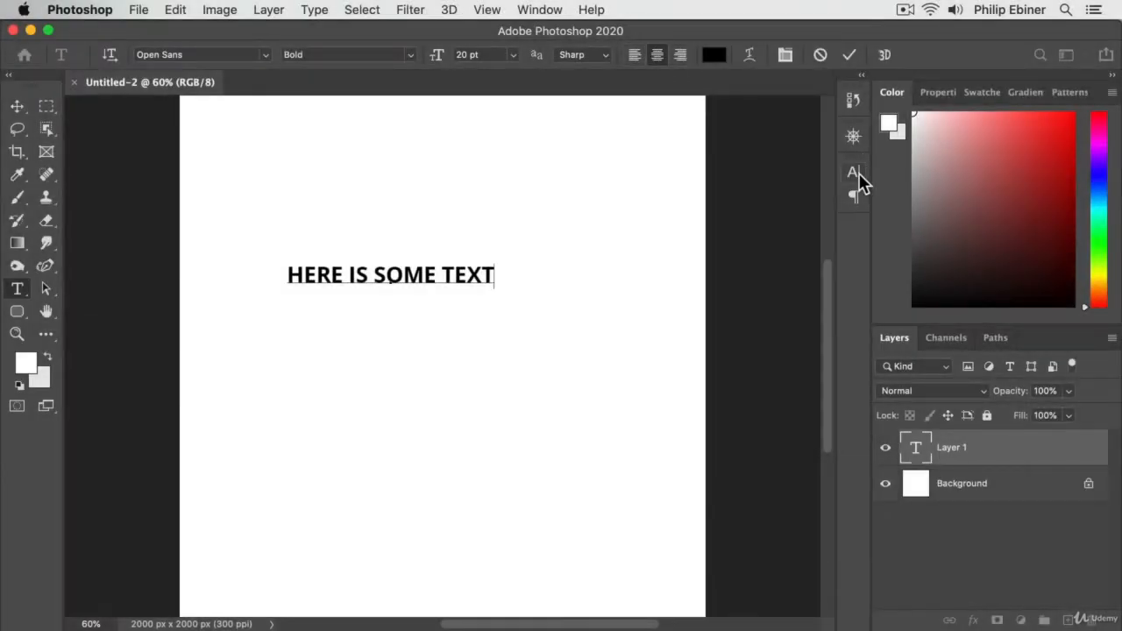
Show the paragraph settings briefly and leave the character settings open.
left_click(854, 175)
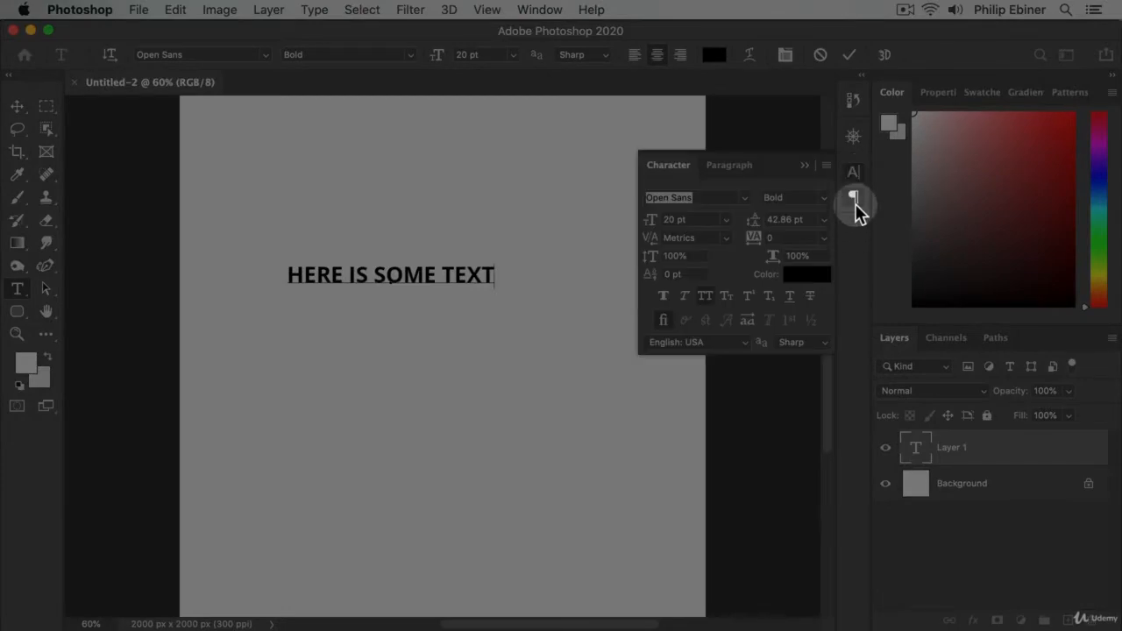
left_click(854, 198)
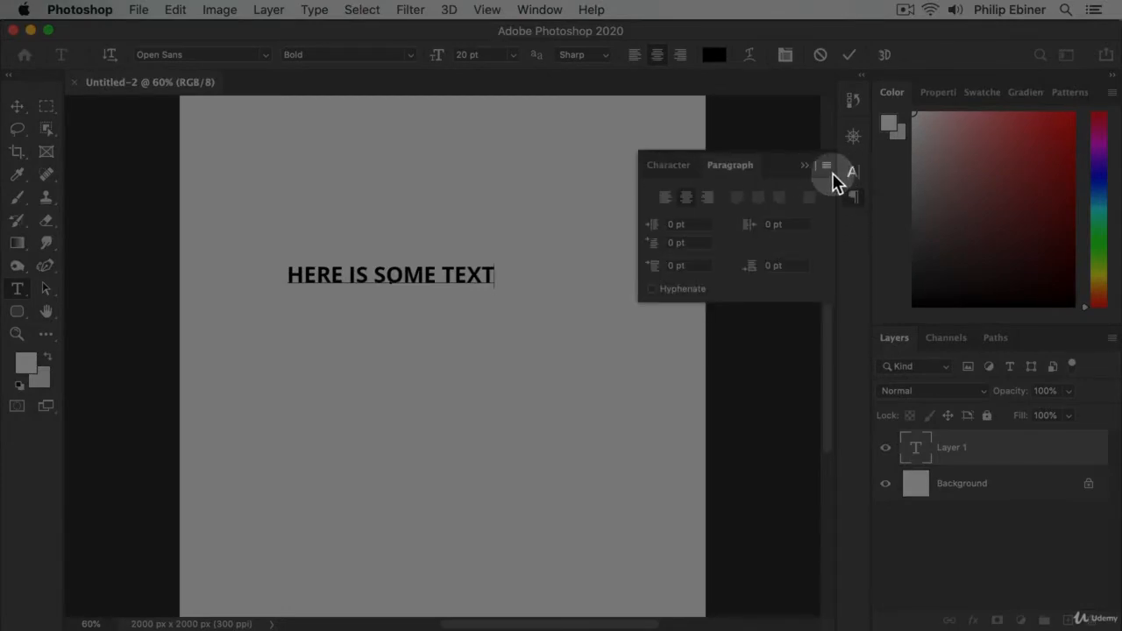
left_click(850, 176)
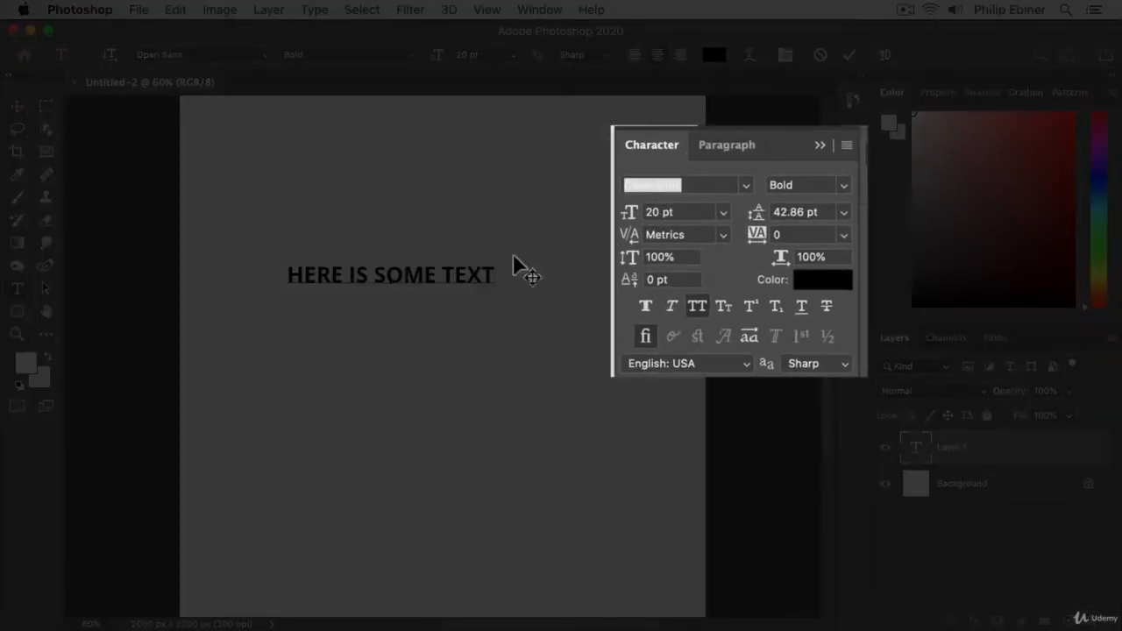
Try a 60 pt font size without selecting text, and set only the word SOME to 37 pt.
left_click_drag(633, 215, 689, 213)
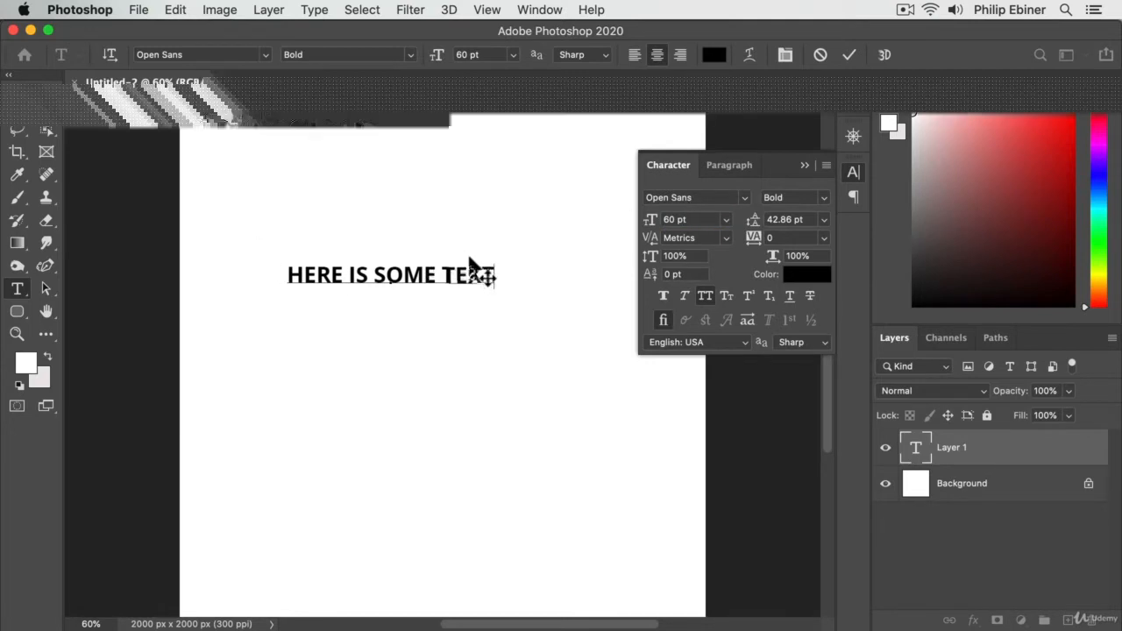
double_click(377, 269)
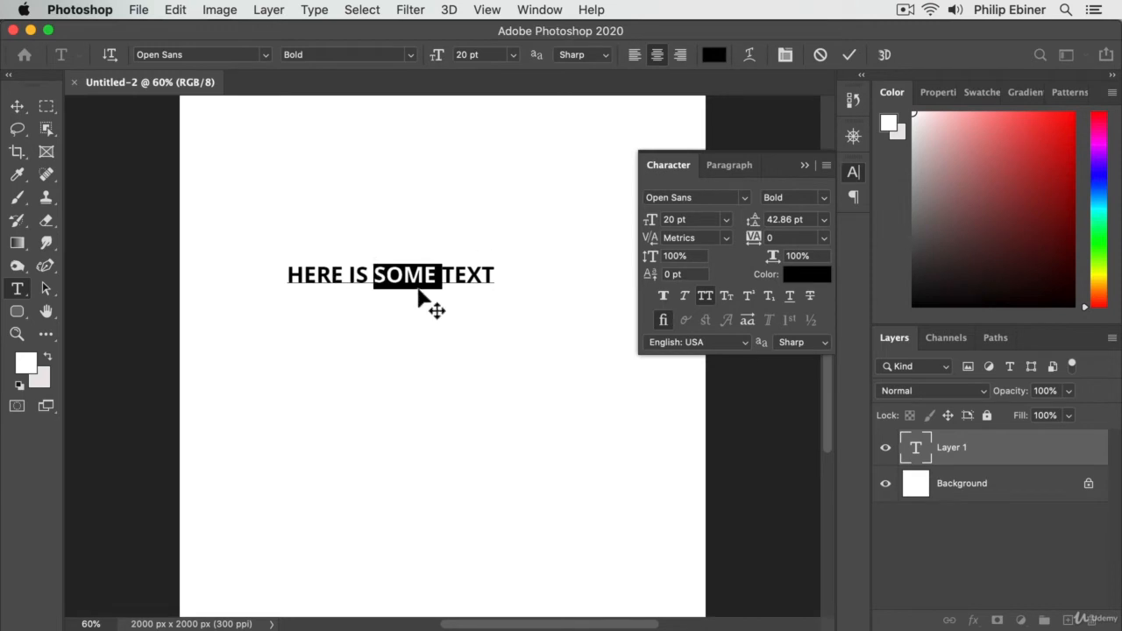
left_click_drag(651, 224, 663, 217)
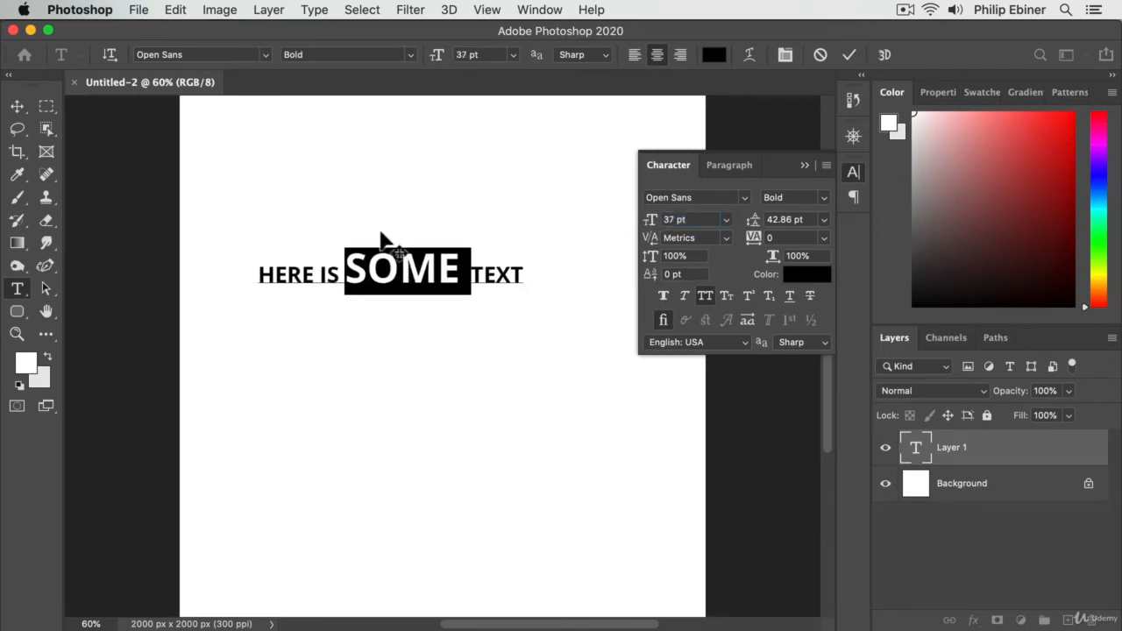
Set the font size of the whole text to 60 pt and reduce it to 36 pt.
left_click(368, 270)
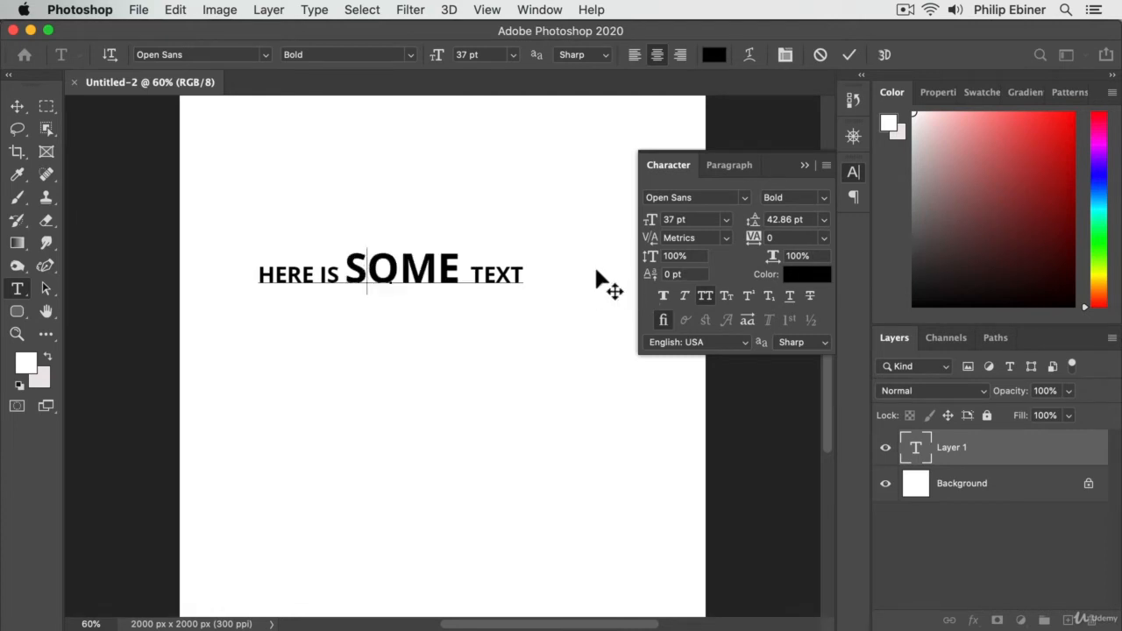
key("super+a")
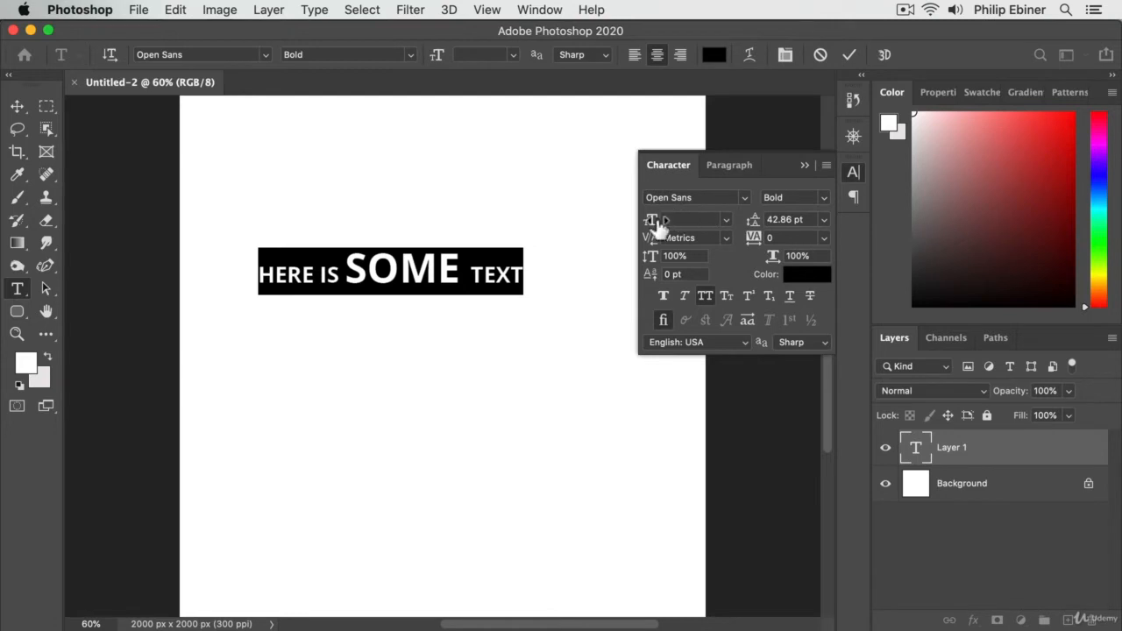
left_click(691, 219)
type("60")
key("Return")
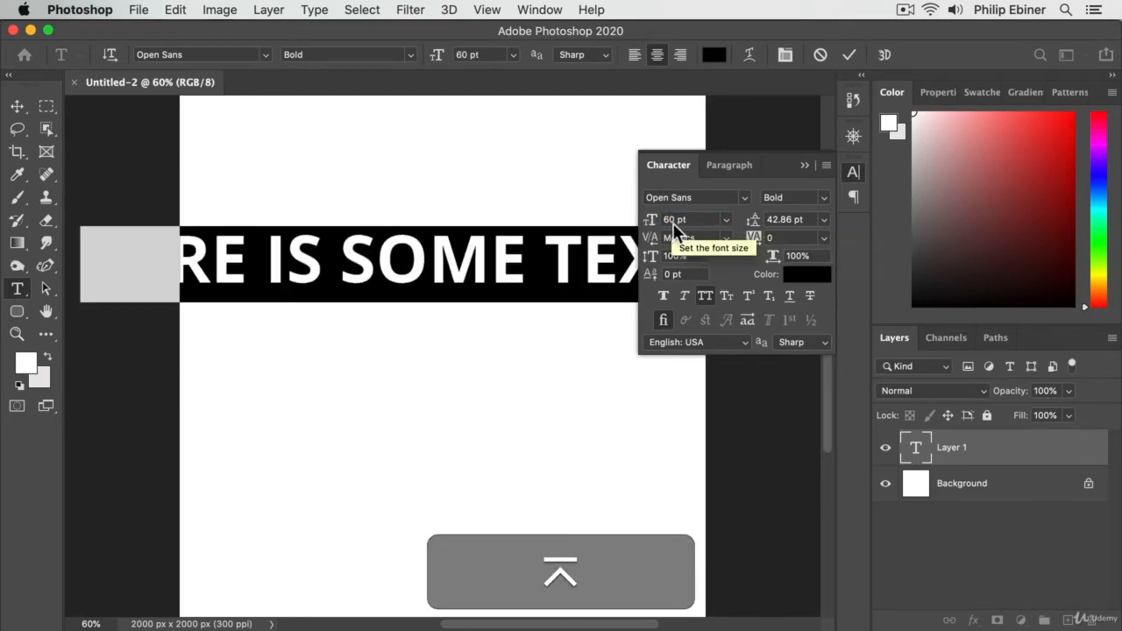
mouse_move(646, 220)
left_mouse_down()
mouse_move(631, 218)
mouse_move(649, 219)
left_mouse_up()
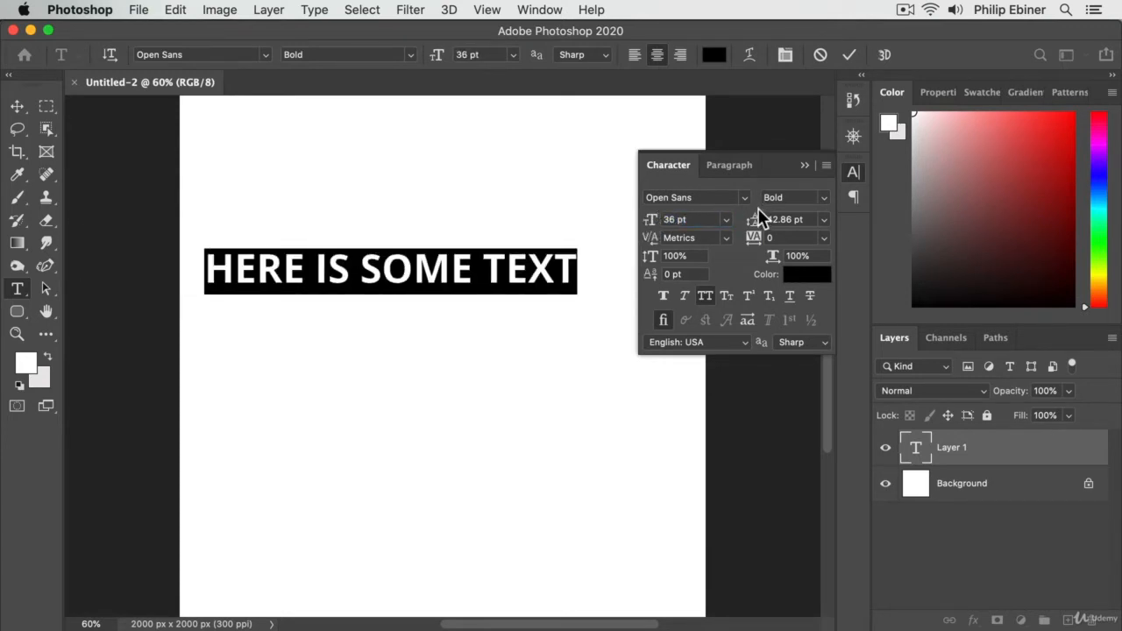
Add a second line reading "HERE IS ANOTHER LINE" below the first line of text.
left_click(521, 265)
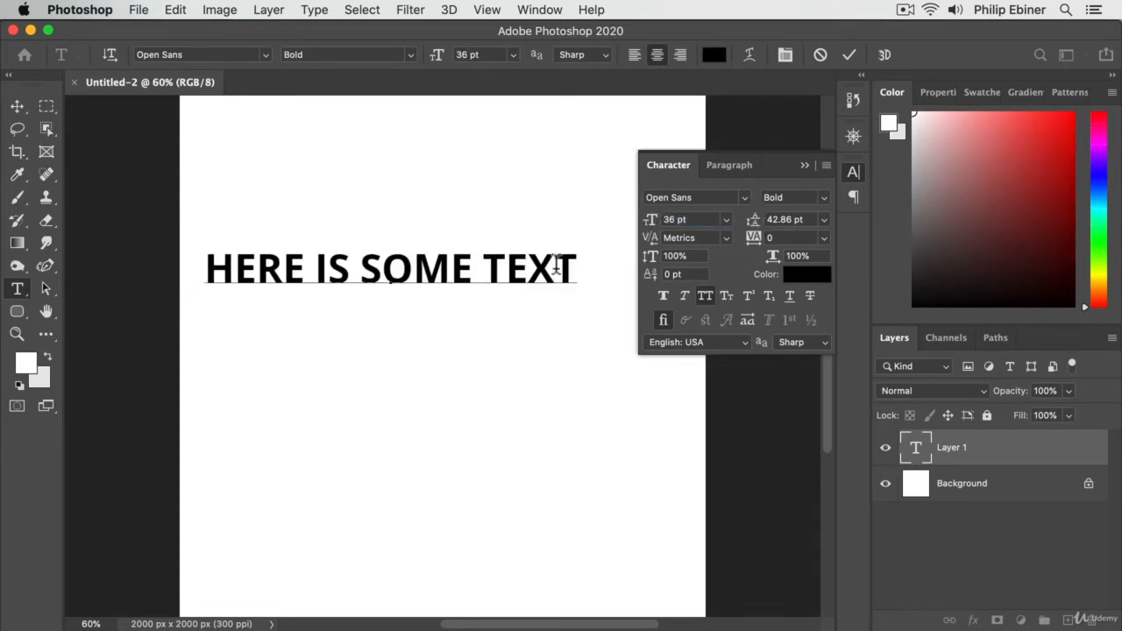
key("Right")
key("Return")
type("H")
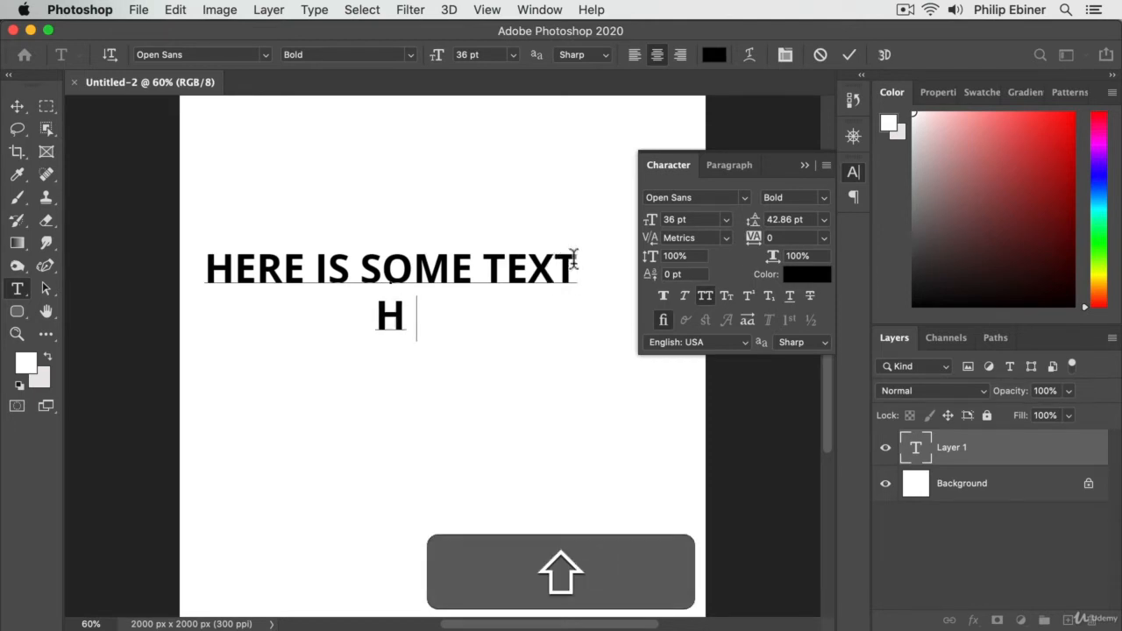
type("ERE IS ANOTHER LINE")
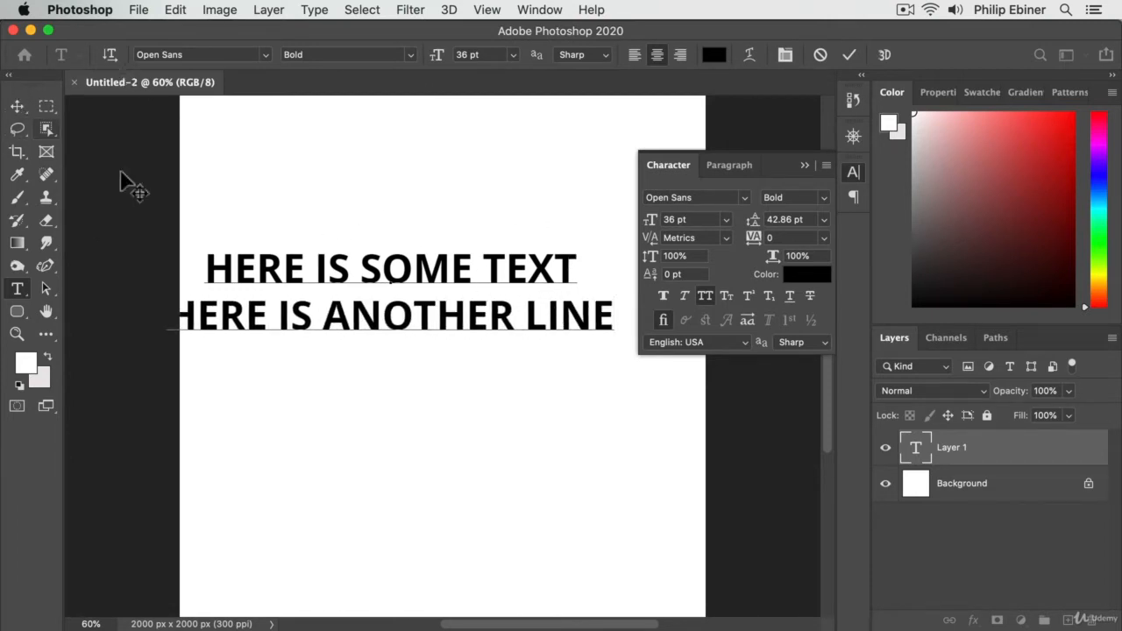
Move the two-line text block to the horizontal center of the canvas, slightly below the middle, and commit it with the Move tool.
key("super")
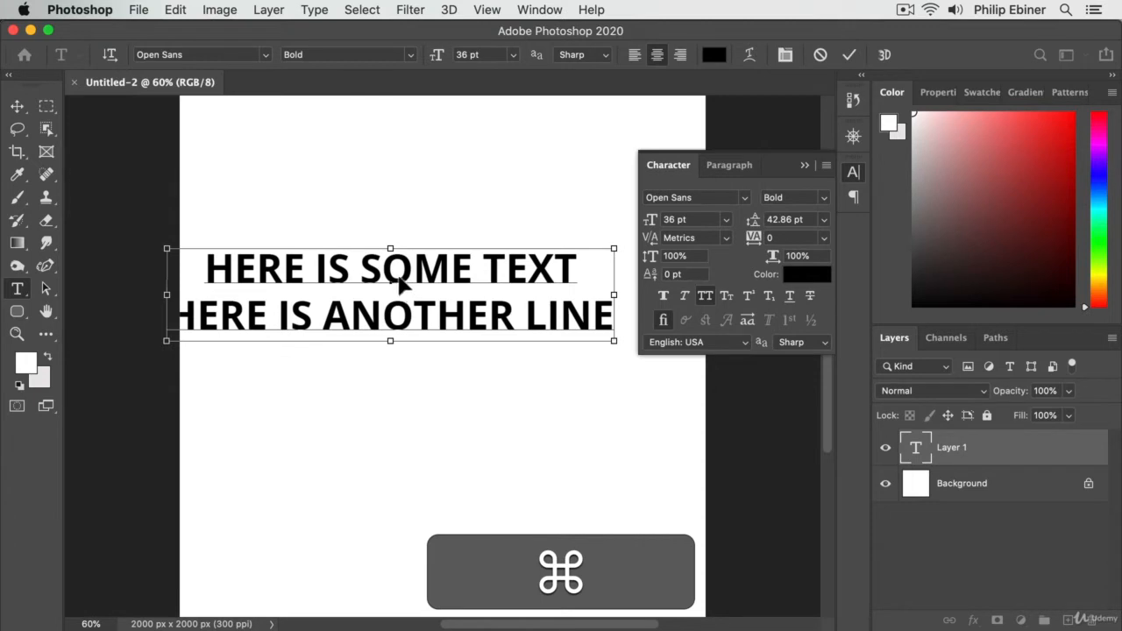
left_click_drag(403, 284, 495, 412)
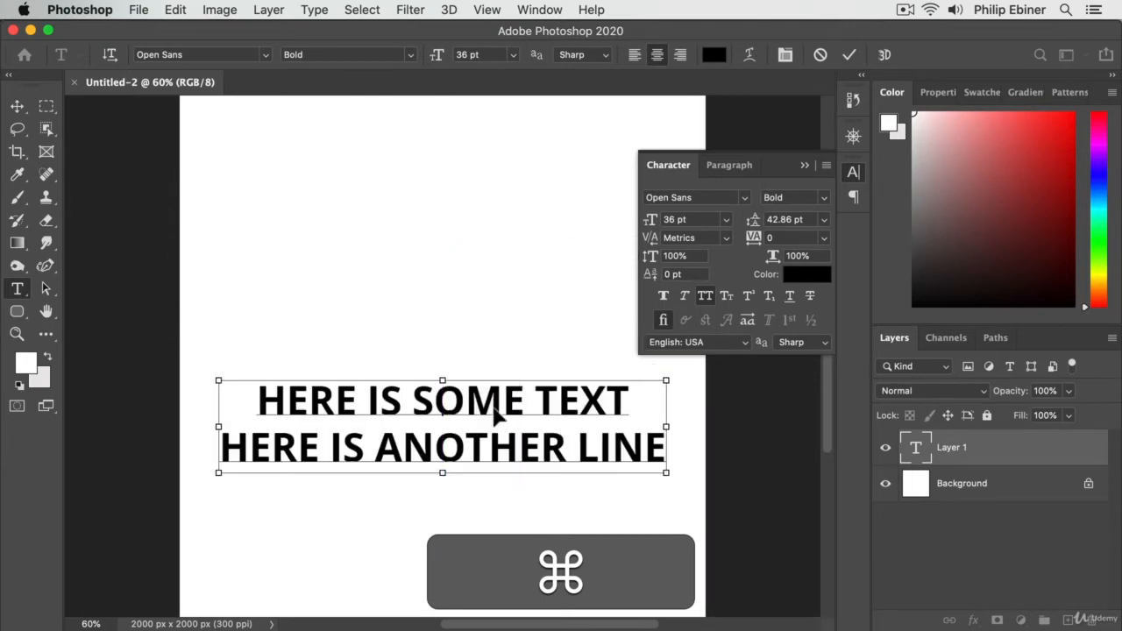
left_click(17, 106)
left_click_drag(415, 403, 414, 388)
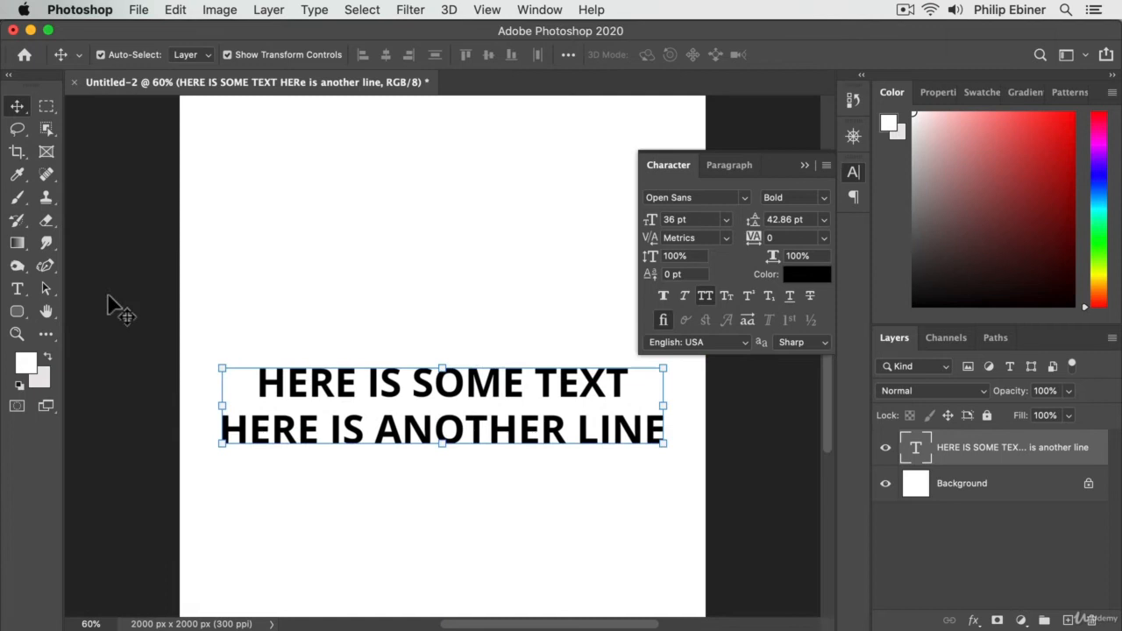
Reposition the text block slightly up and to the right while keeping the Type tool active.
left_click(17, 289)
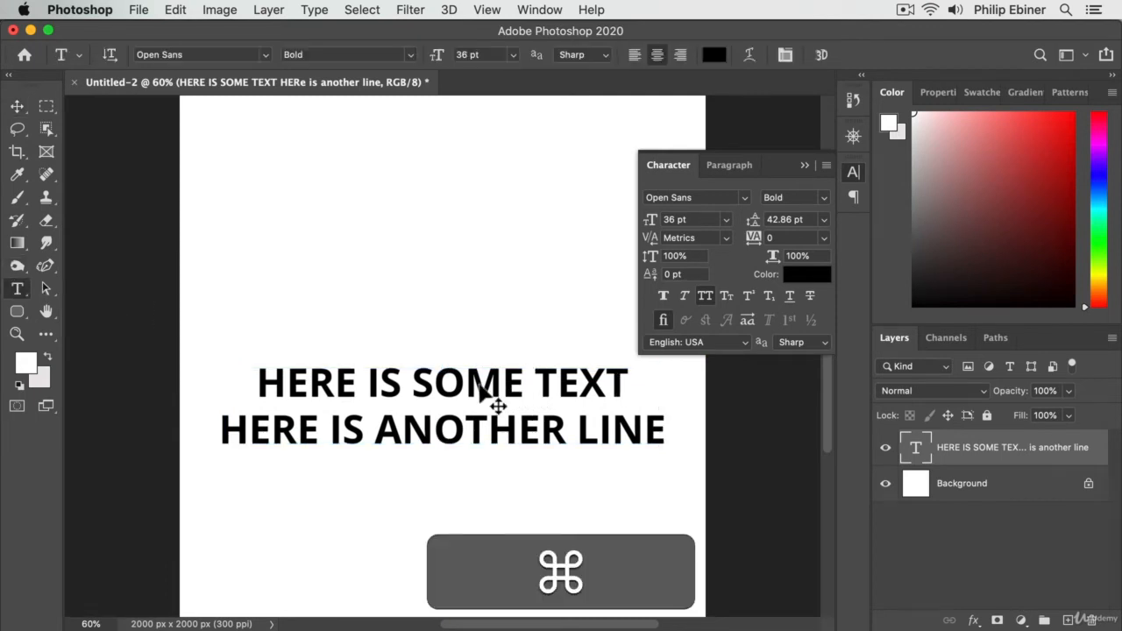
mouse_move(496, 406)
left_mouse_down()
mouse_move(478, 349)
mouse_move(483, 405)
left_mouse_up()
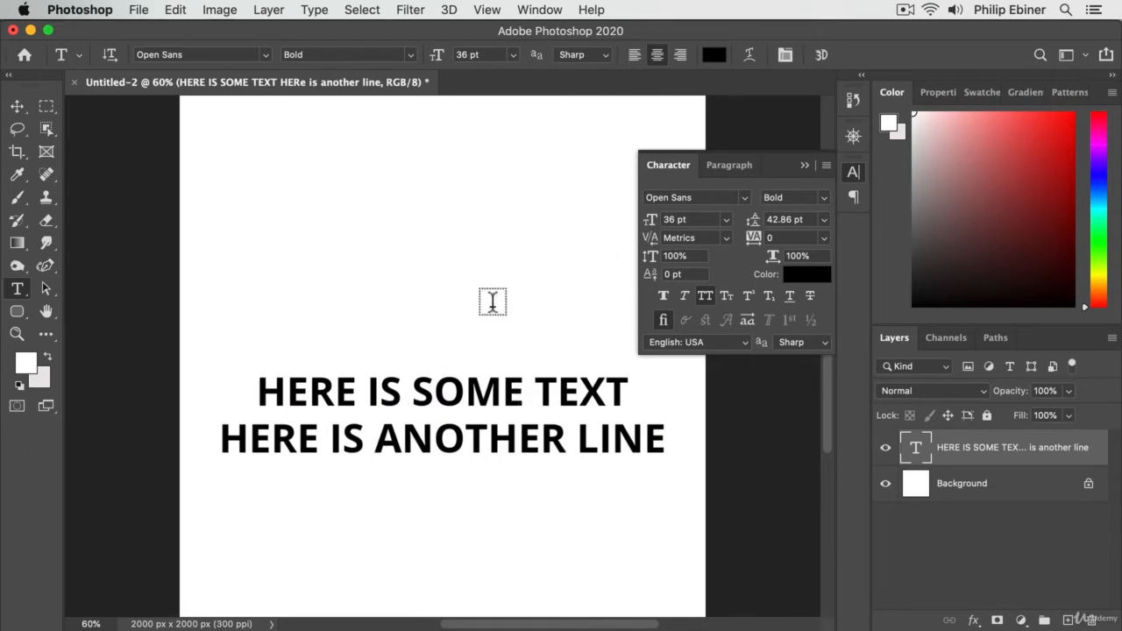
key("super")
mouse_move(513, 404)
left_mouse_down()
mouse_move(534, 378)
mouse_move(521, 389)
mouse_move(538, 393)
mouse_move(541, 414)
mouse_move(532, 394)
left_mouse_up()
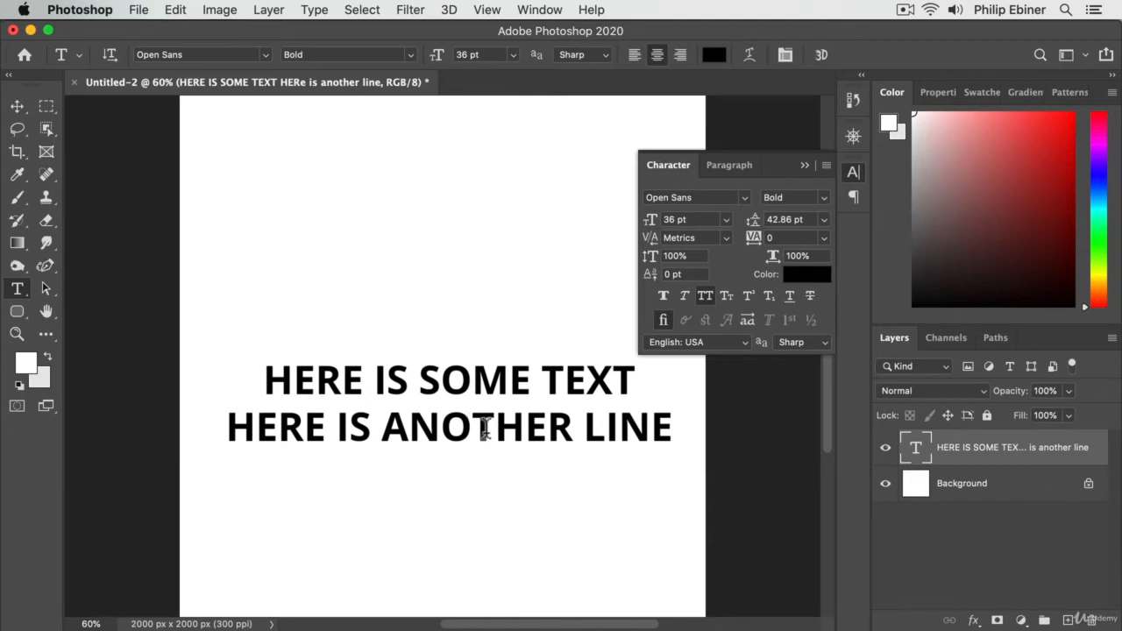
Select the whole two-line text and set its leading to 44.86 pt and its kerning to 0.
double_click(467, 375)
left_click(570, 430)
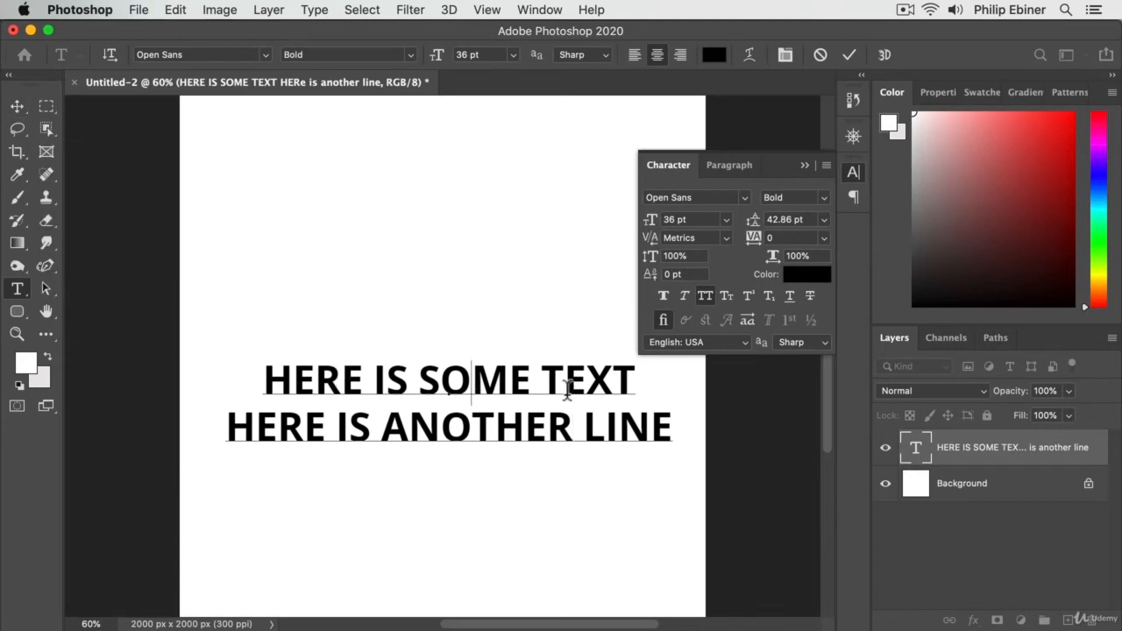
key("super+a")
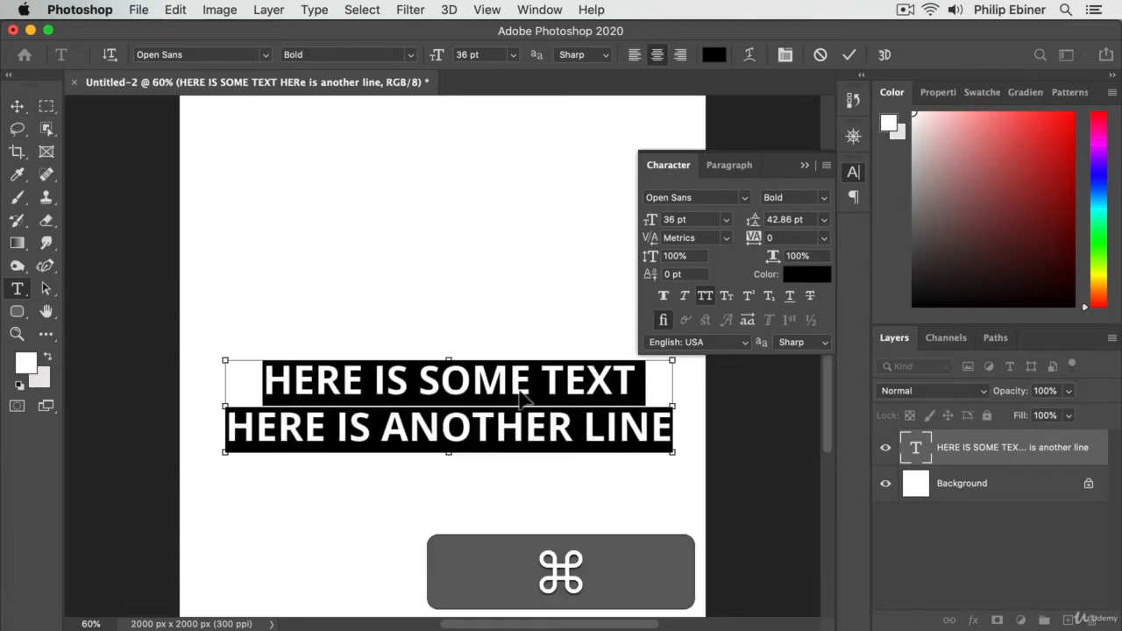
mouse_move(751, 219)
left_mouse_down()
mouse_move(771, 219)
mouse_move(752, 216)
left_mouse_up()
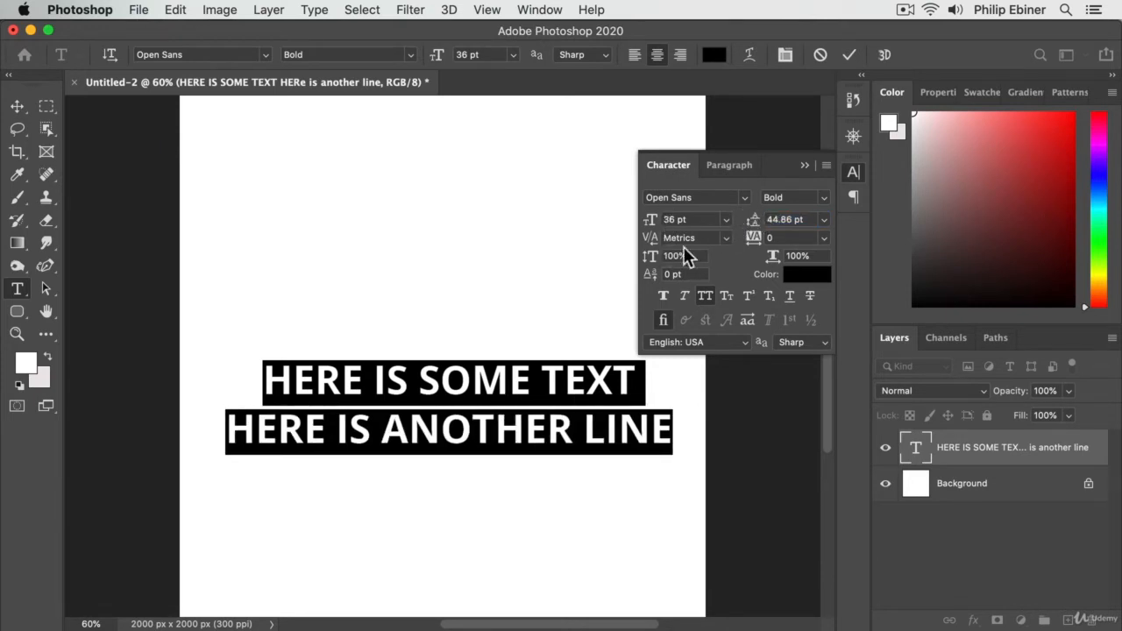
left_click_drag(651, 238, 675, 239)
mouse_move(755, 247)
left_mouse_down()
mouse_move(766, 240)
mouse_move(755, 238)
left_mouse_up()
Try a 115% vertical scale, a 126% horizontal scale and a baseline shift on the selected text, undoing each change.
left_click_drag(649, 257, 691, 256)
left_click_drag(697, 255, 671, 263)
left_click_drag(778, 263, 798, 267)
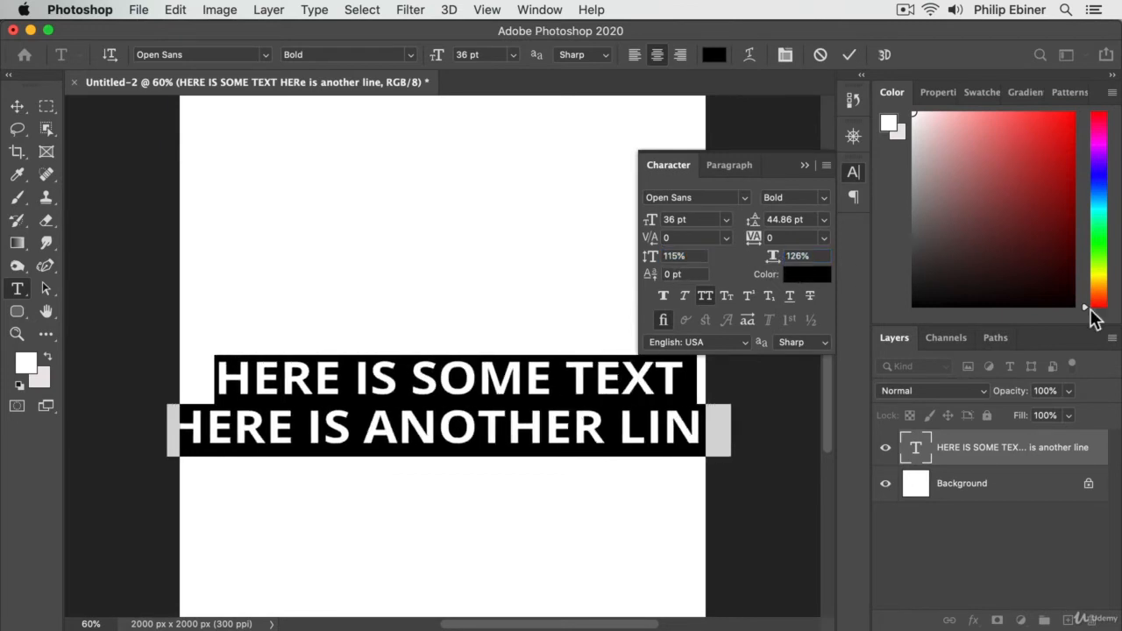
key("ctrl+z")
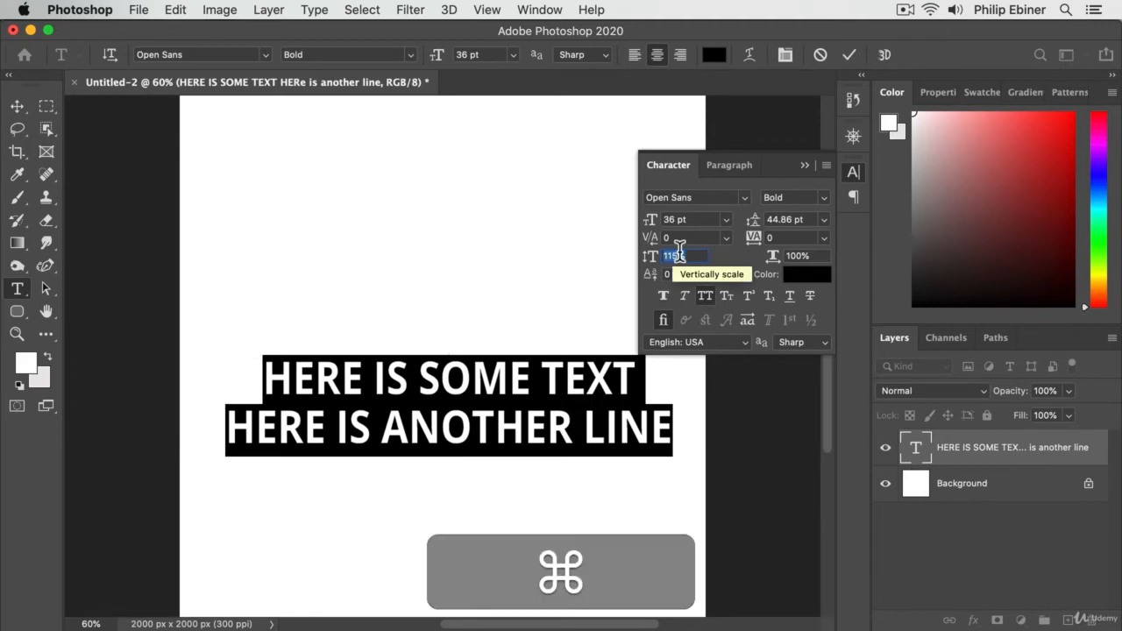
key("ctrl+z")
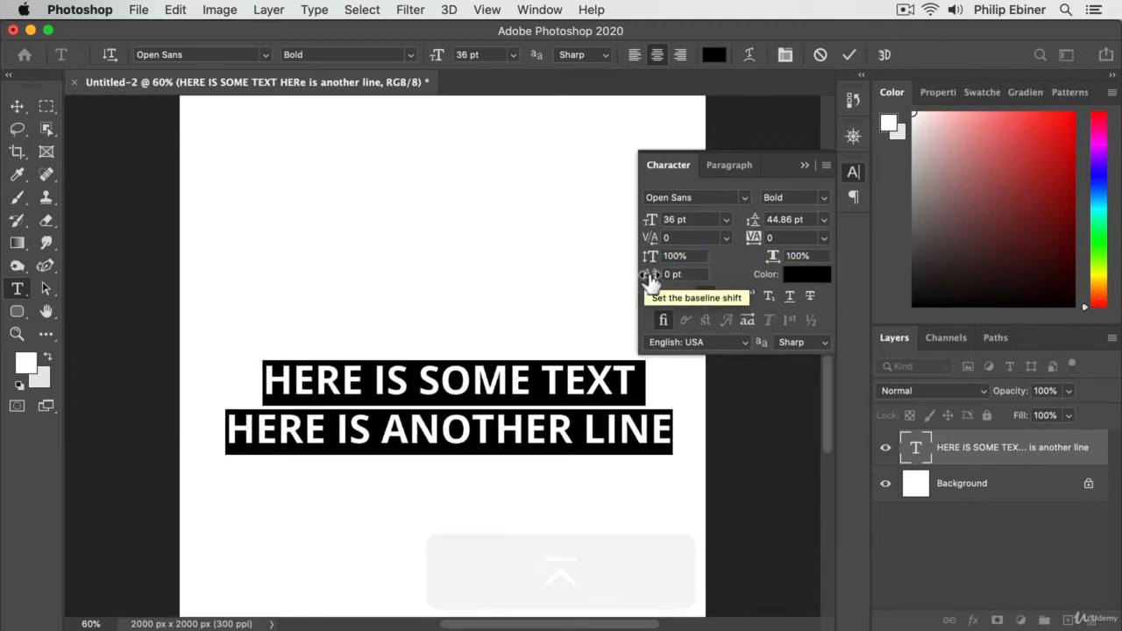
mouse_move(651, 278)
left_mouse_down()
mouse_move(643, 274)
mouse_move(675, 289)
mouse_move(657, 278)
left_mouse_up()
key("super+z")
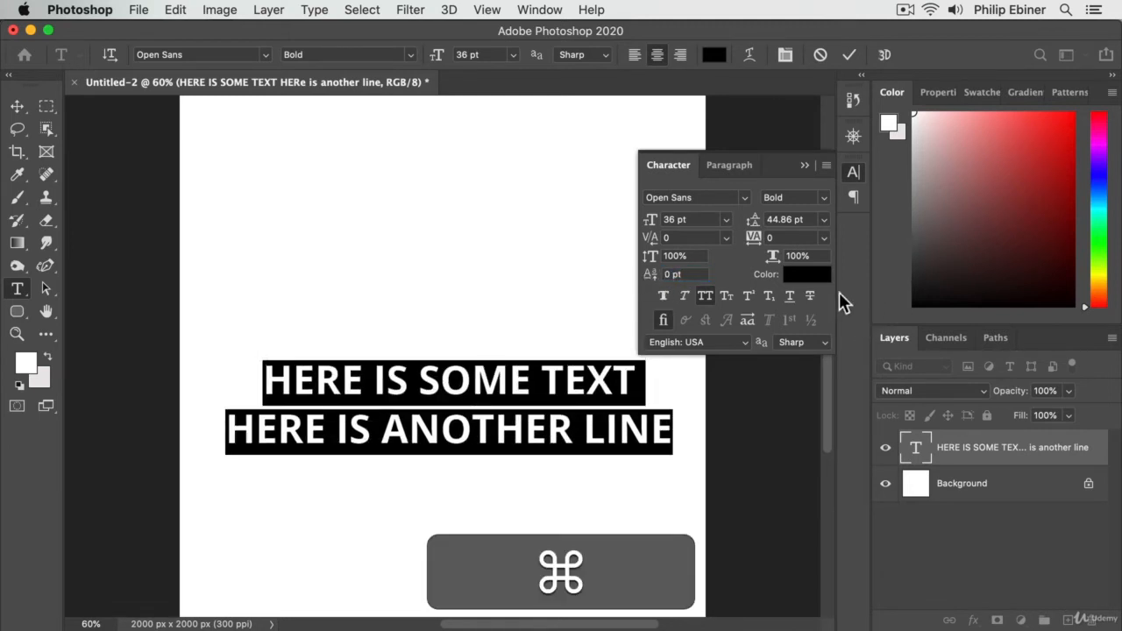
Try Faux Bold, Faux Italic and disabling All Caps on the selected text, reverting each of these styles.
left_click(665, 296)
left_click(681, 295)
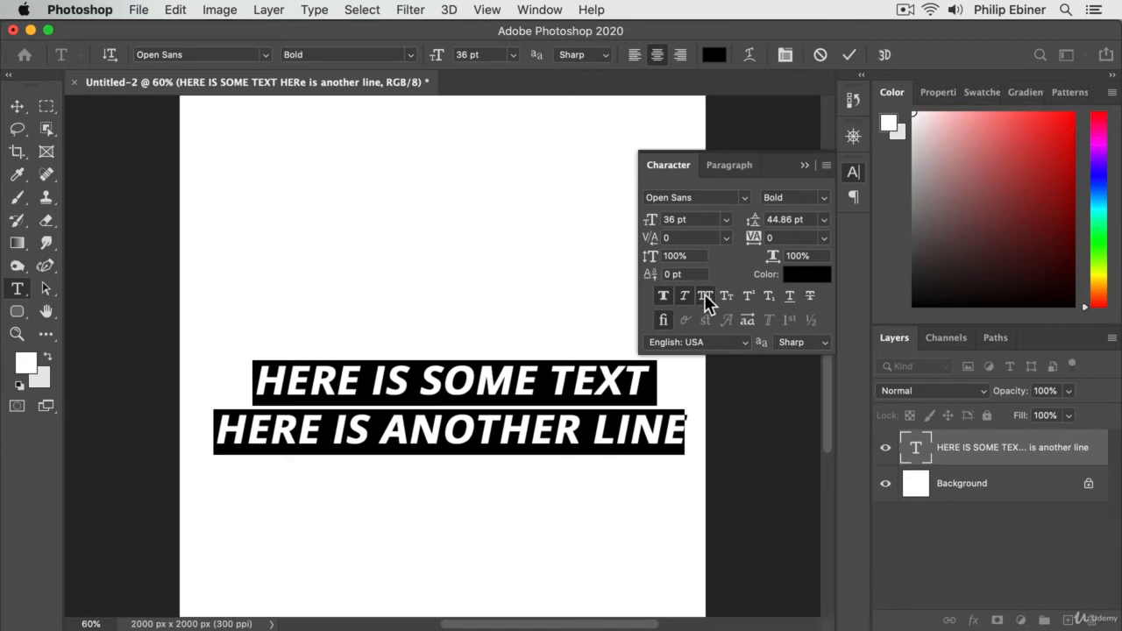
left_click(705, 295)
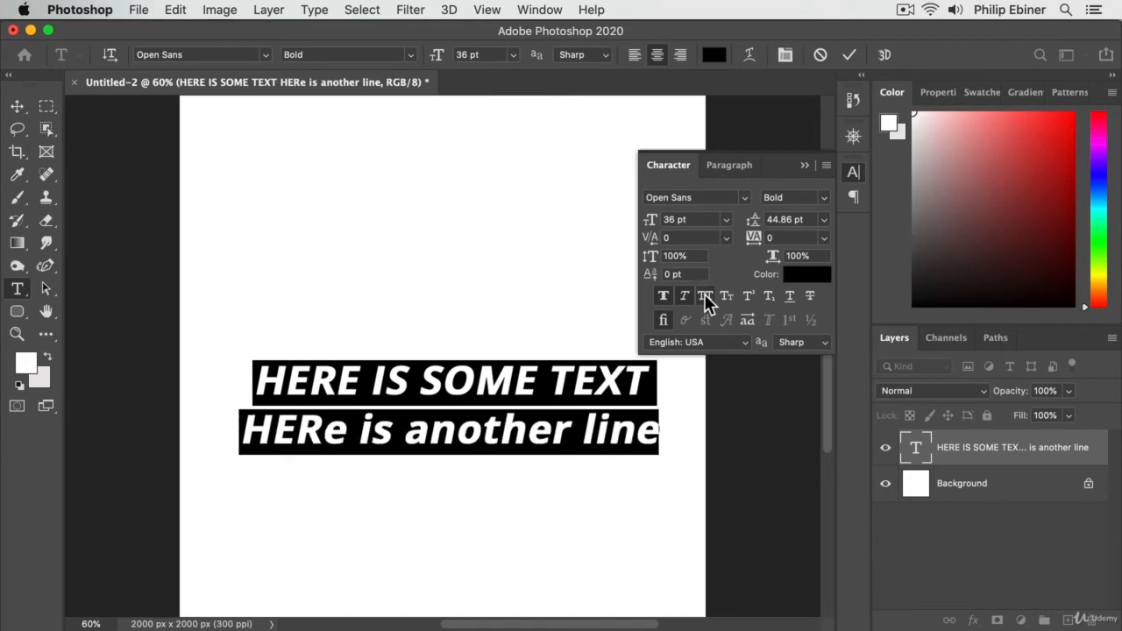
left_click(705, 295)
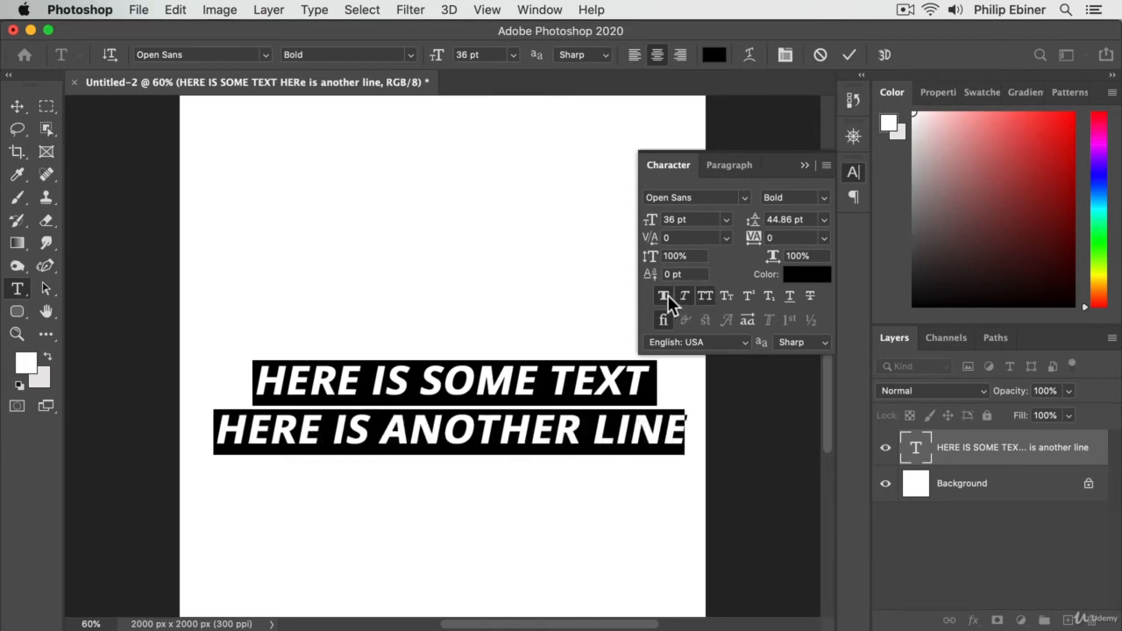
left_click(665, 295)
left_click(682, 296)
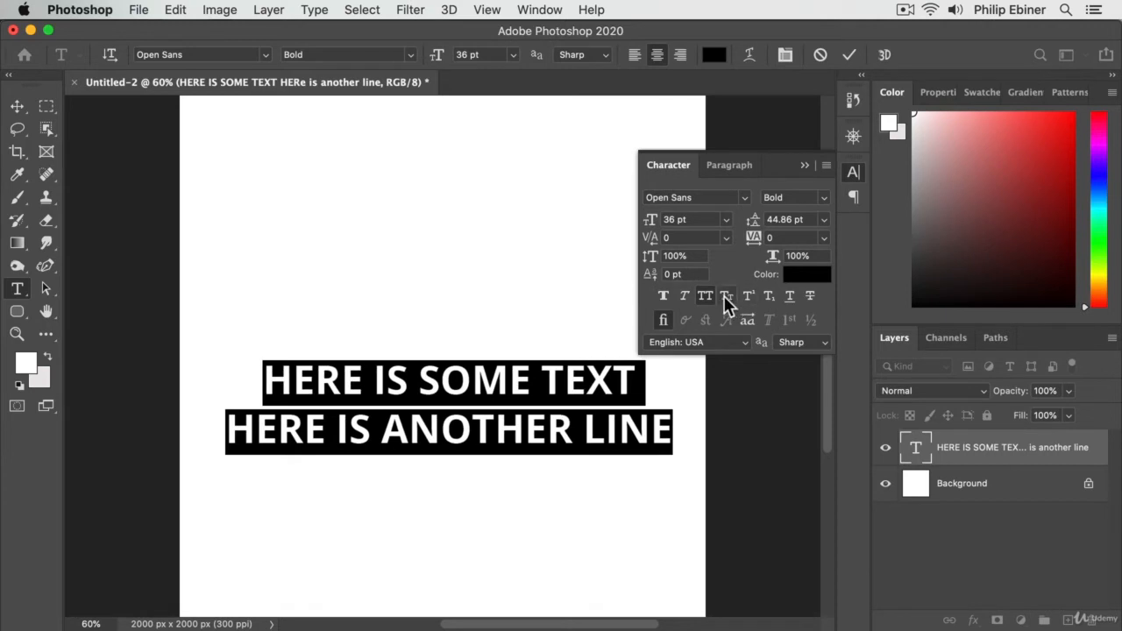
Change the text from All Caps to Small Caps and retype the second line's first word as "Here".
left_click(723, 295)
left_click(726, 294)
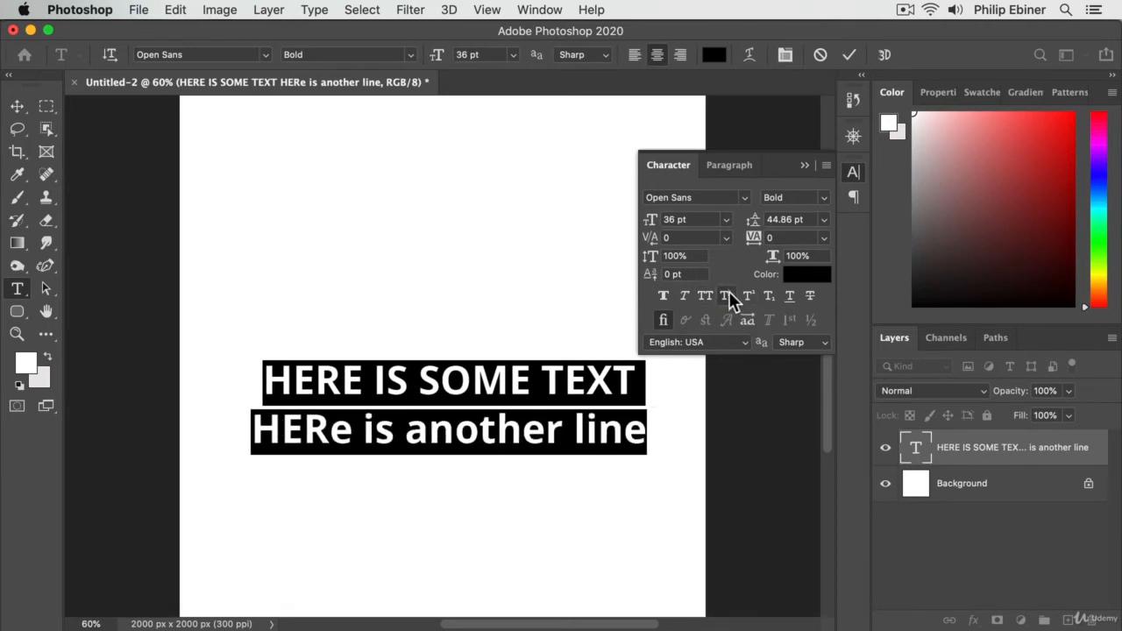
left_click(726, 296)
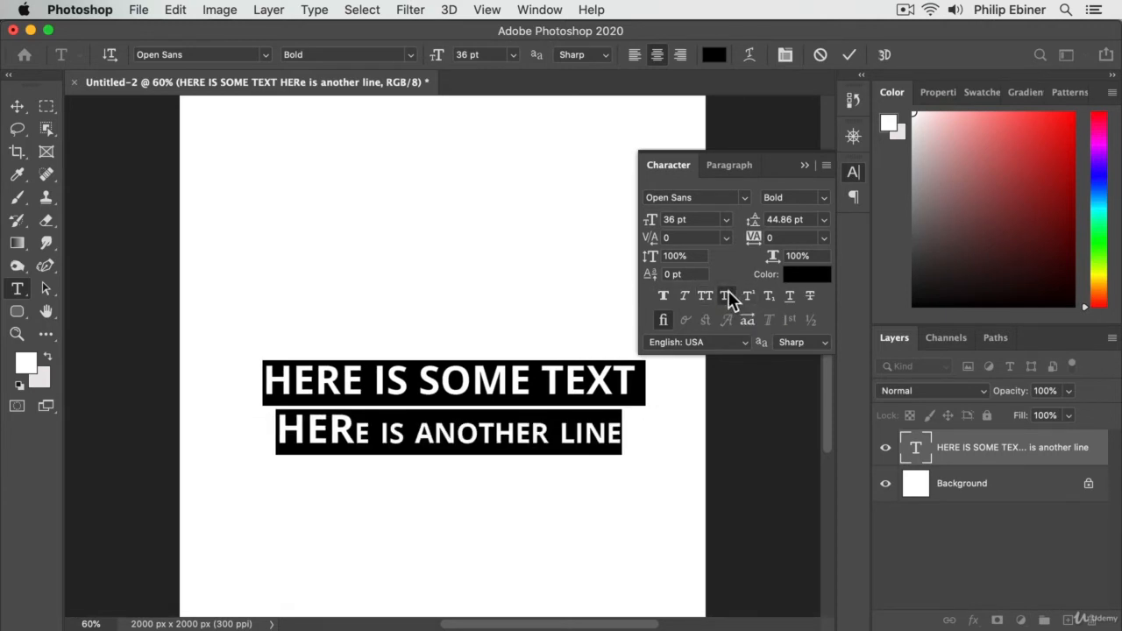
double_click(373, 429)
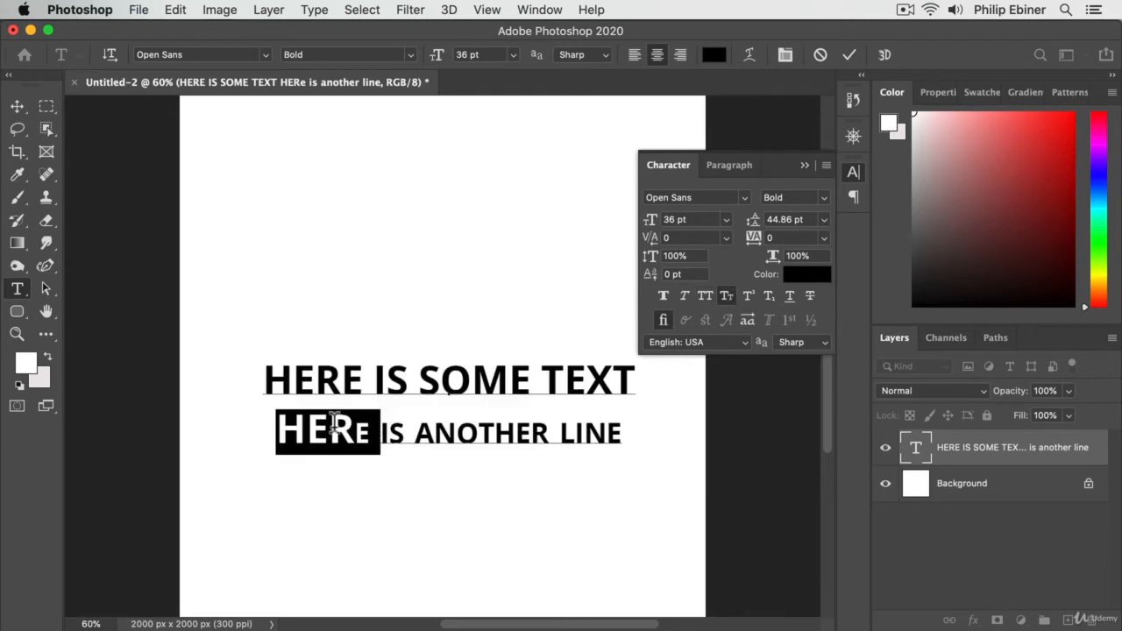
type("Here")
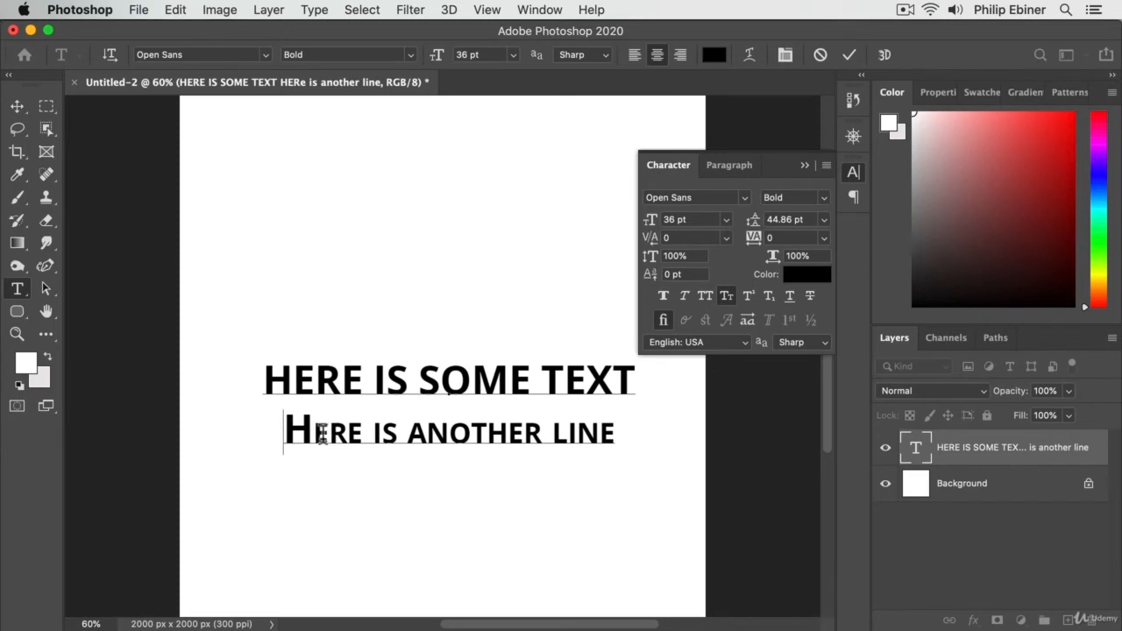
Select the whole text and try Superscript, Underline, Strikethrough and Faux Bold on it, removing each effect again.
left_click_drag(288, 430, 699, 448)
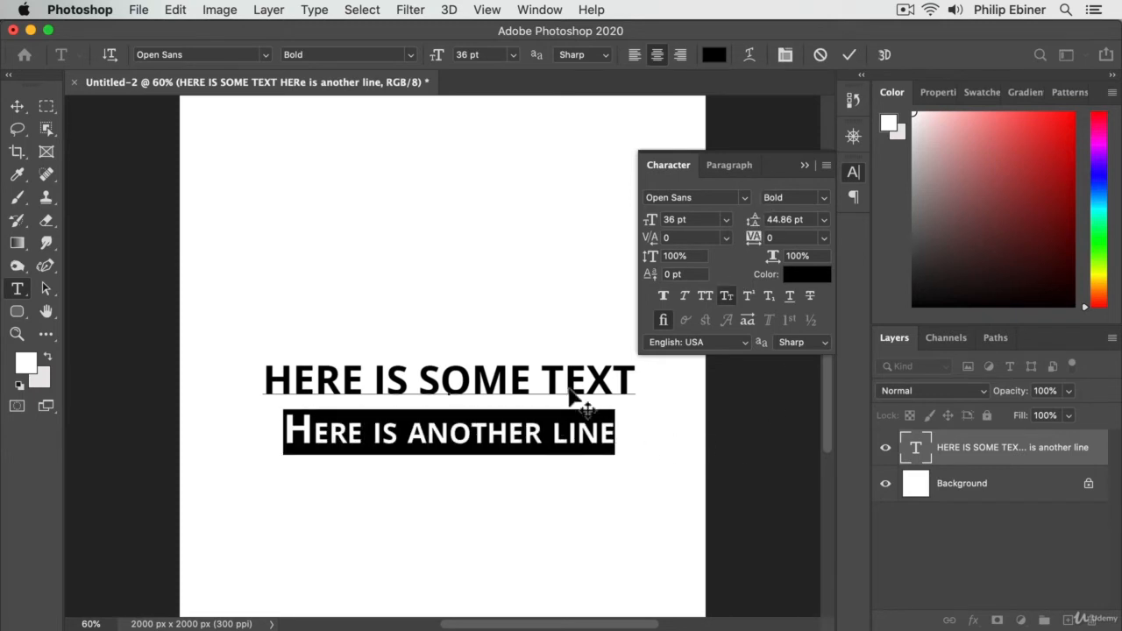
key("super+a")
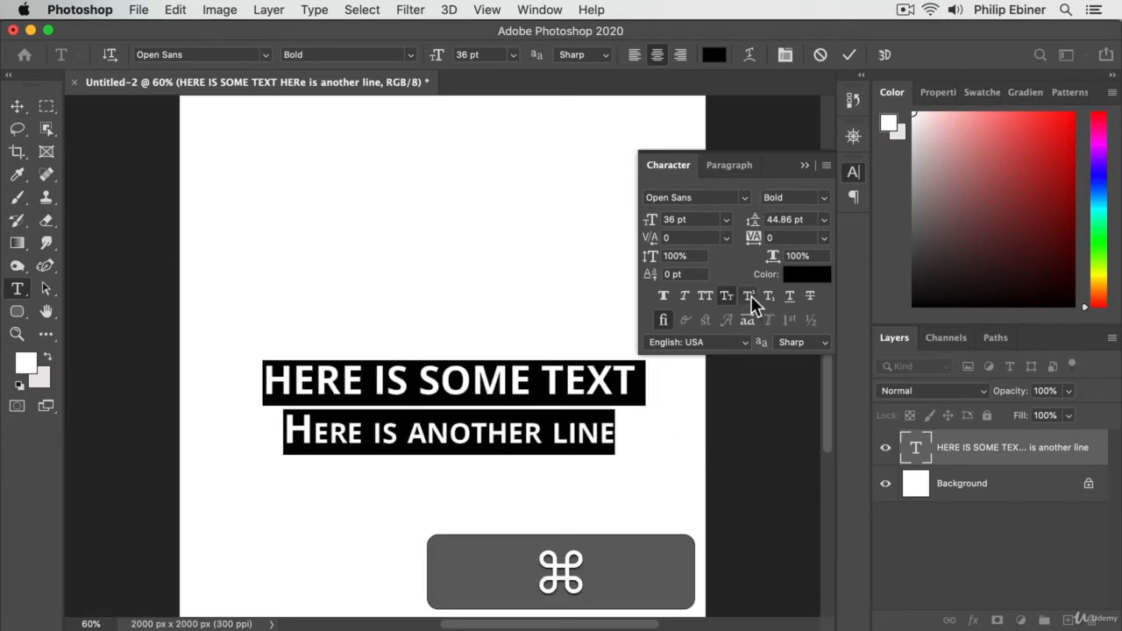
left_click(751, 298)
key("super+z")
left_click(793, 298)
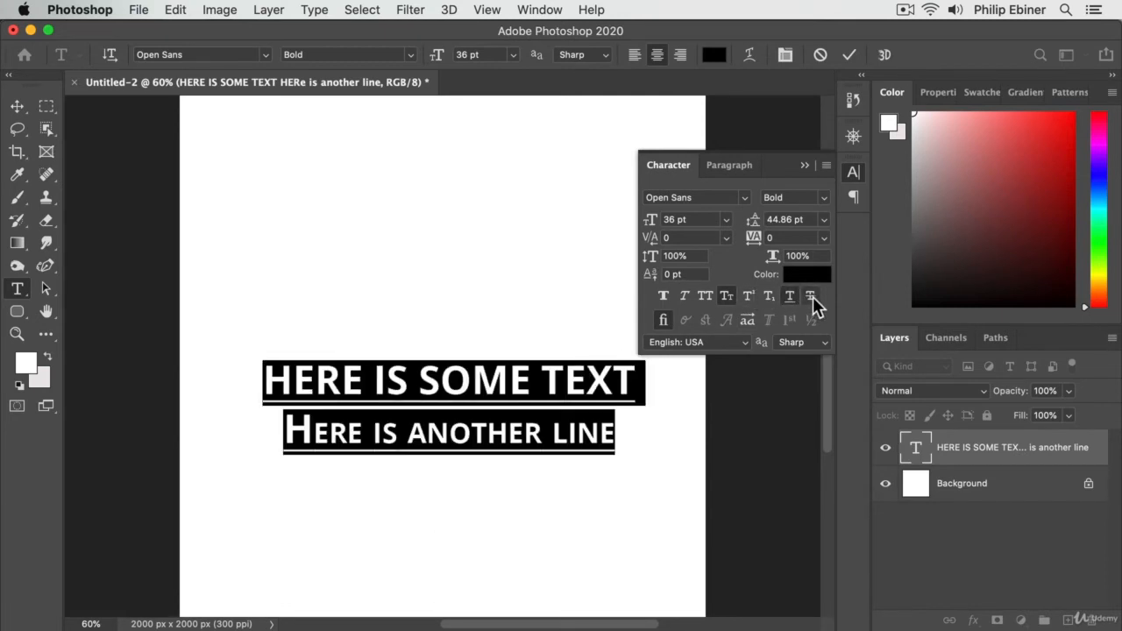
left_click(811, 298)
left_click(809, 298)
left_click(789, 299)
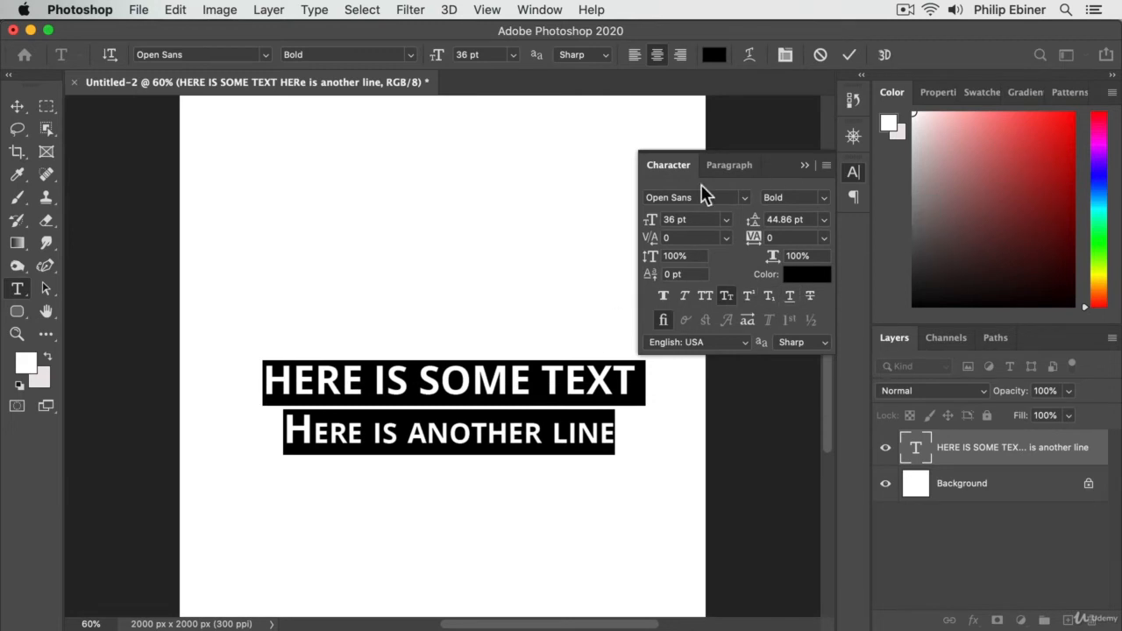
left_click(667, 299)
left_click(666, 298)
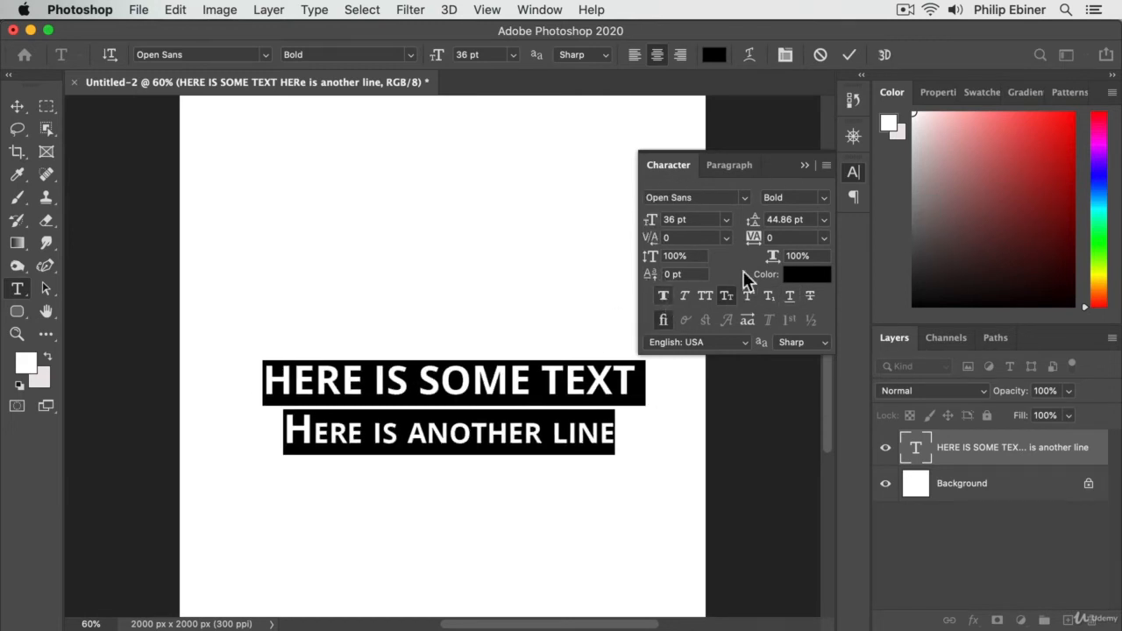
Try the Extrabold and Bold font styles on the text, settle on Light, and commit the edit with the Move tool.
left_click(822, 199)
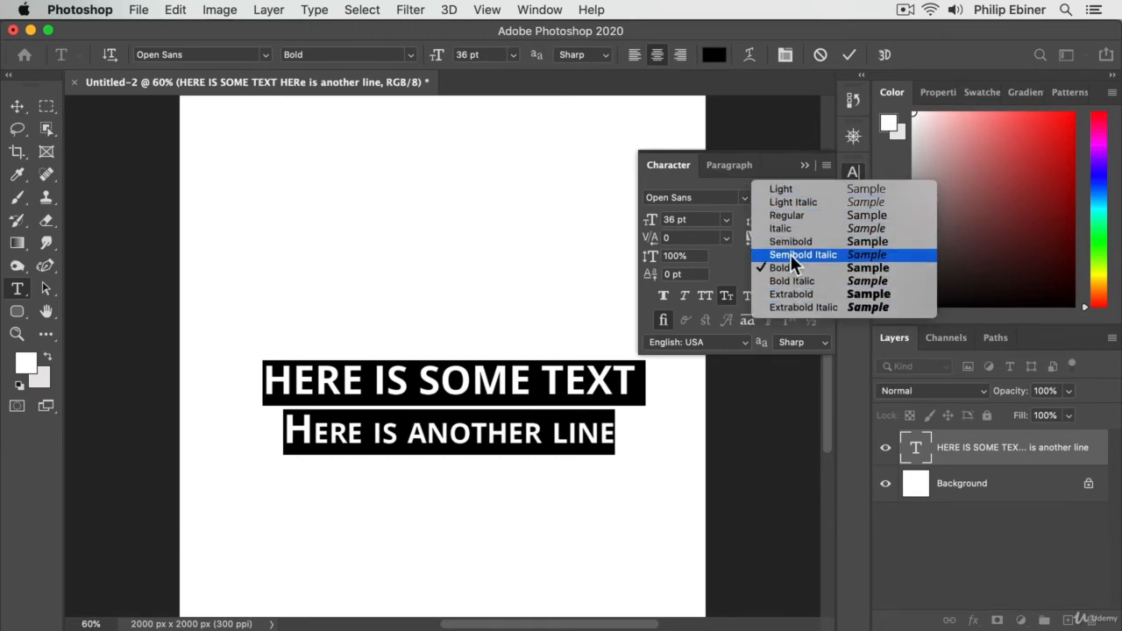
left_click(804, 293)
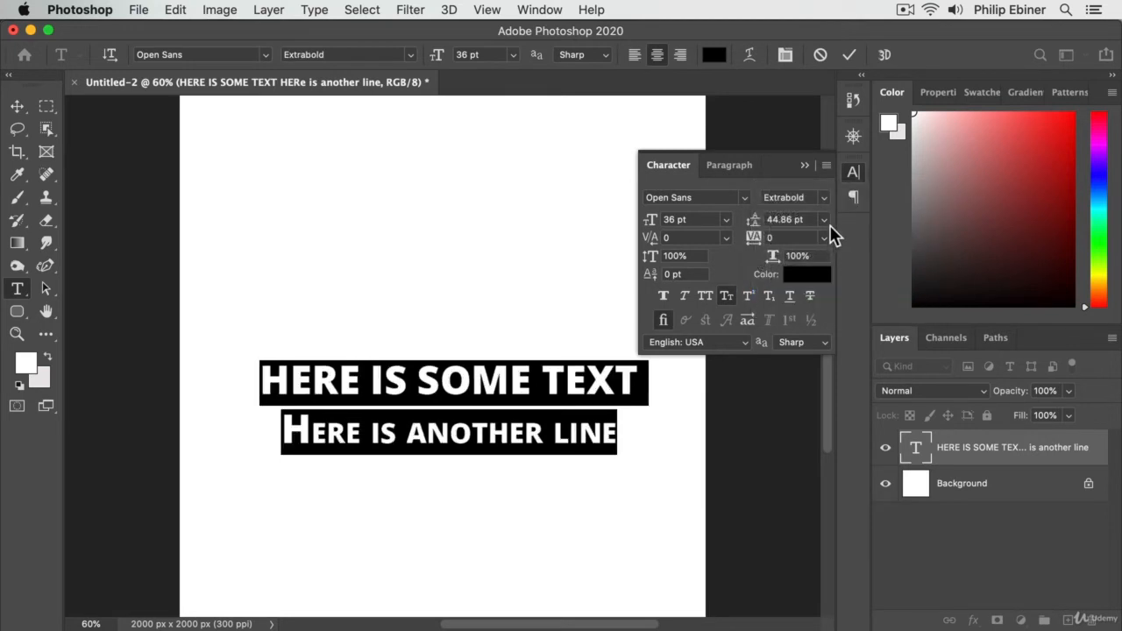
left_click(827, 199)
left_click(801, 265)
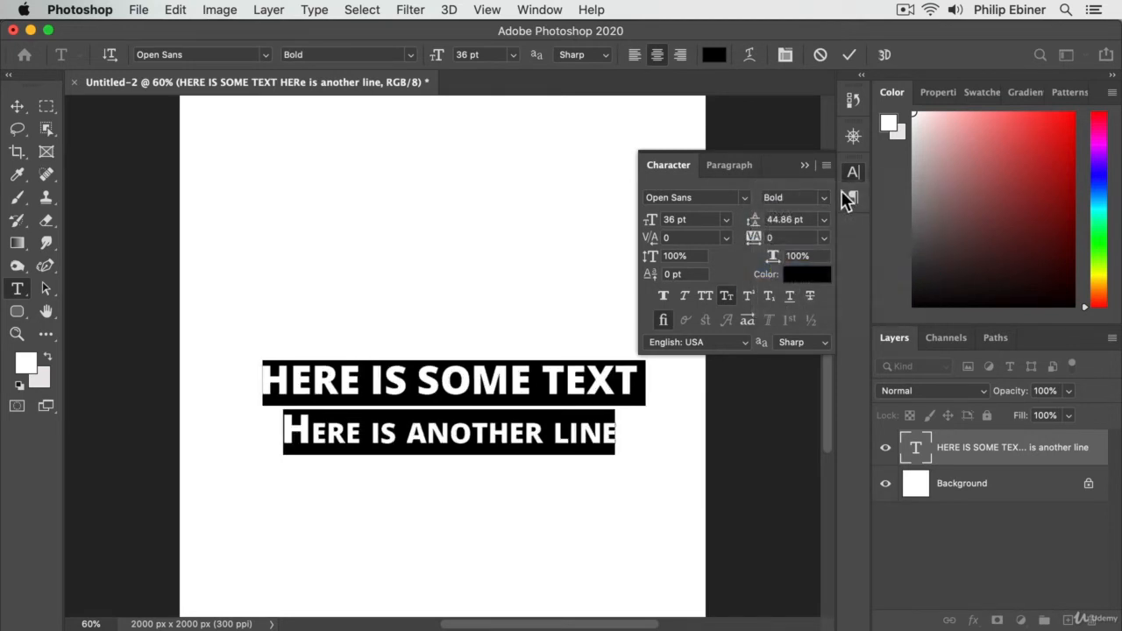
left_click(823, 198)
left_click(828, 189)
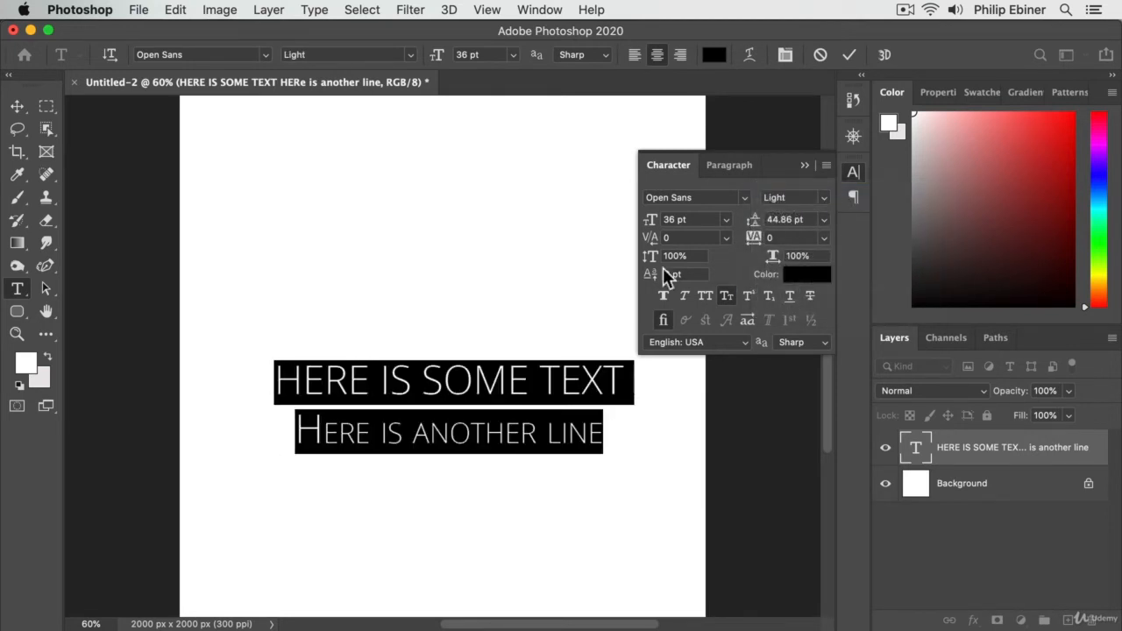
left_click(17, 106)
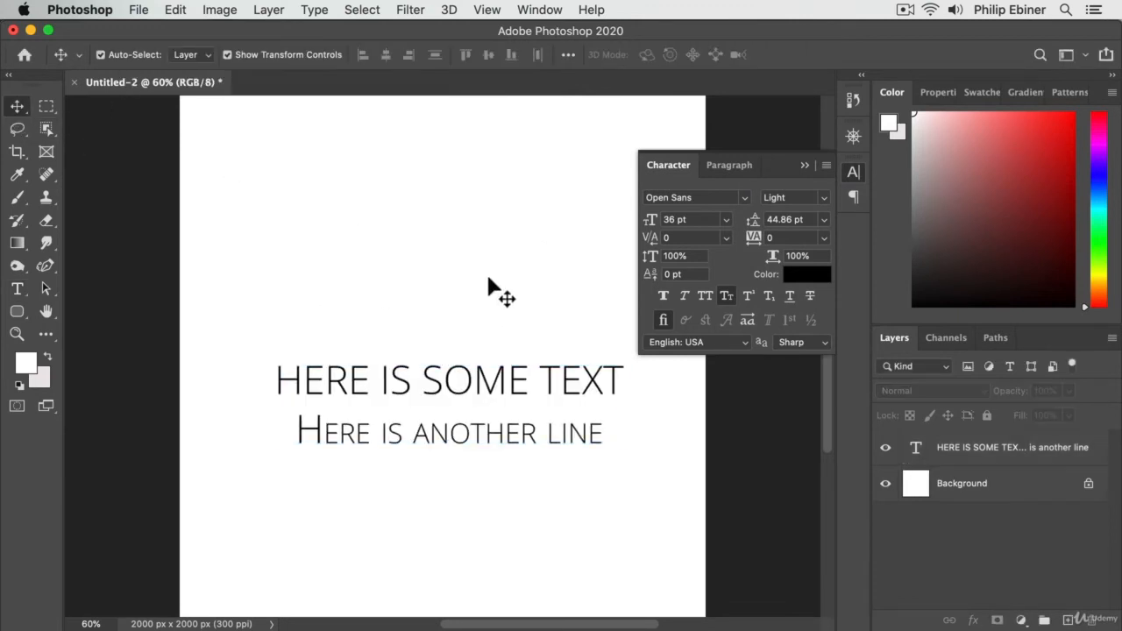
Select the text layer with the Move tool, keep the Light font style, and set its font size to 41 pt.
left_click(499, 387)
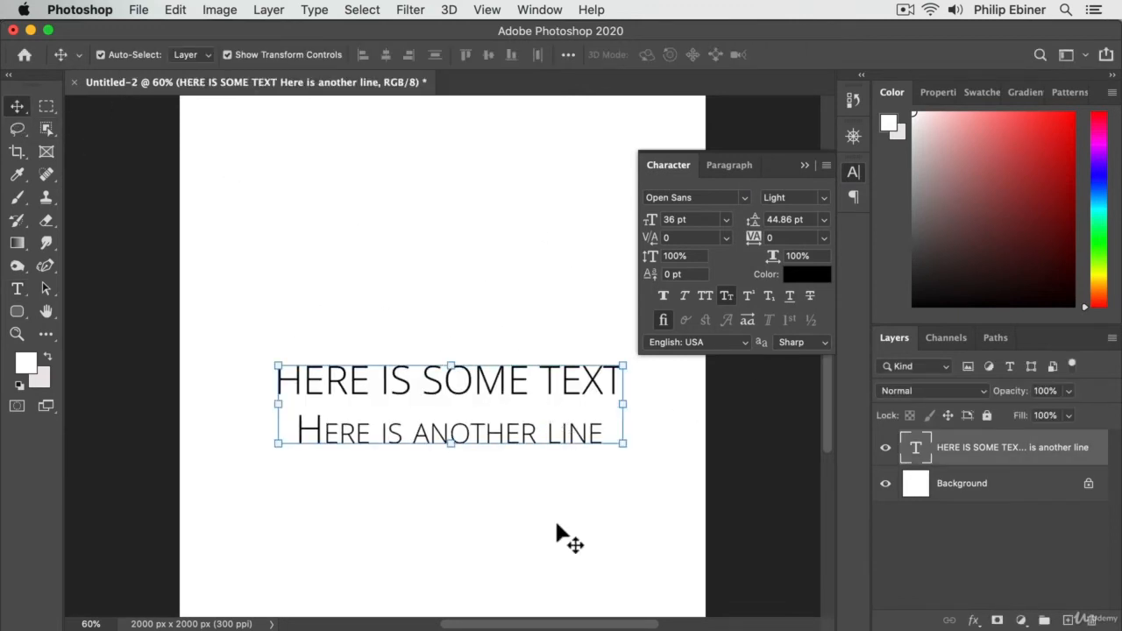
left_click(664, 297)
left_click(664, 296)
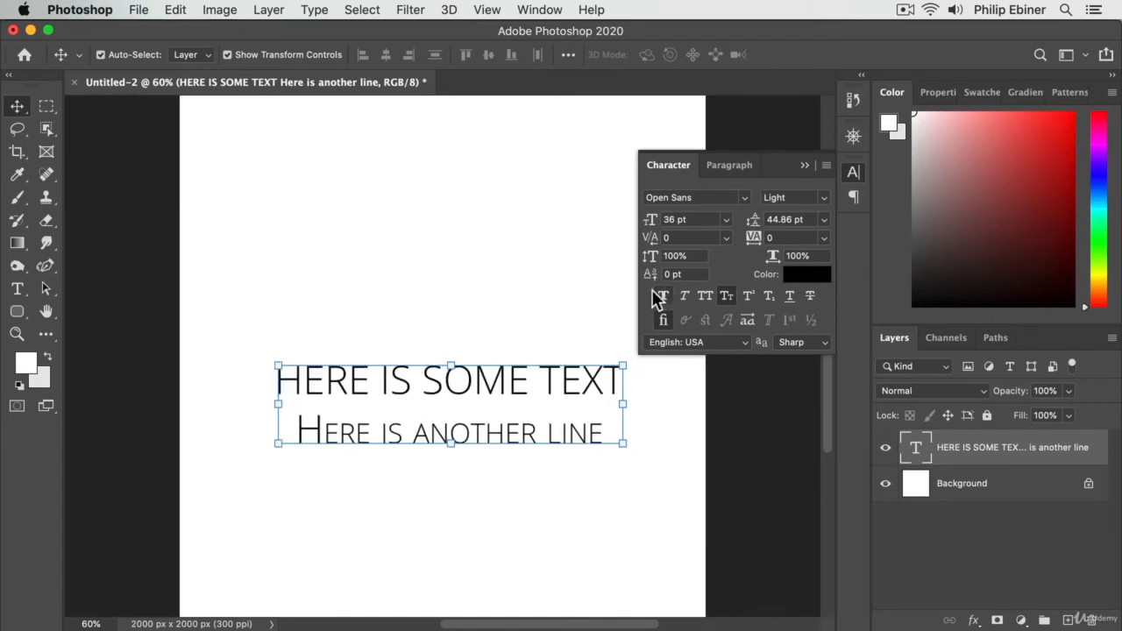
left_click(825, 199)
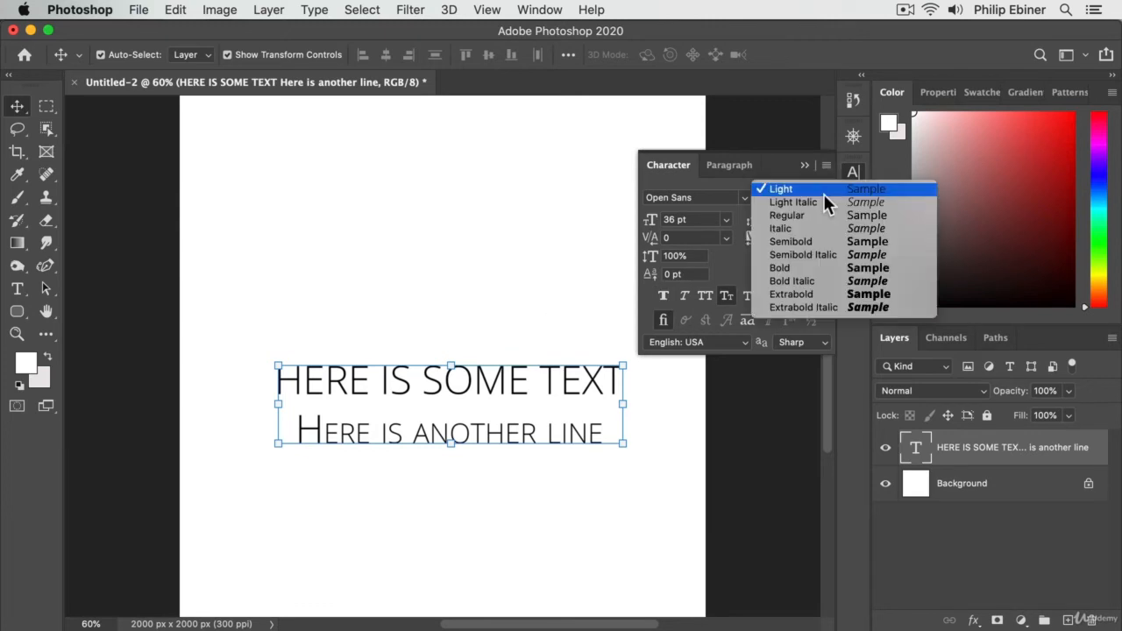
left_click(789, 188)
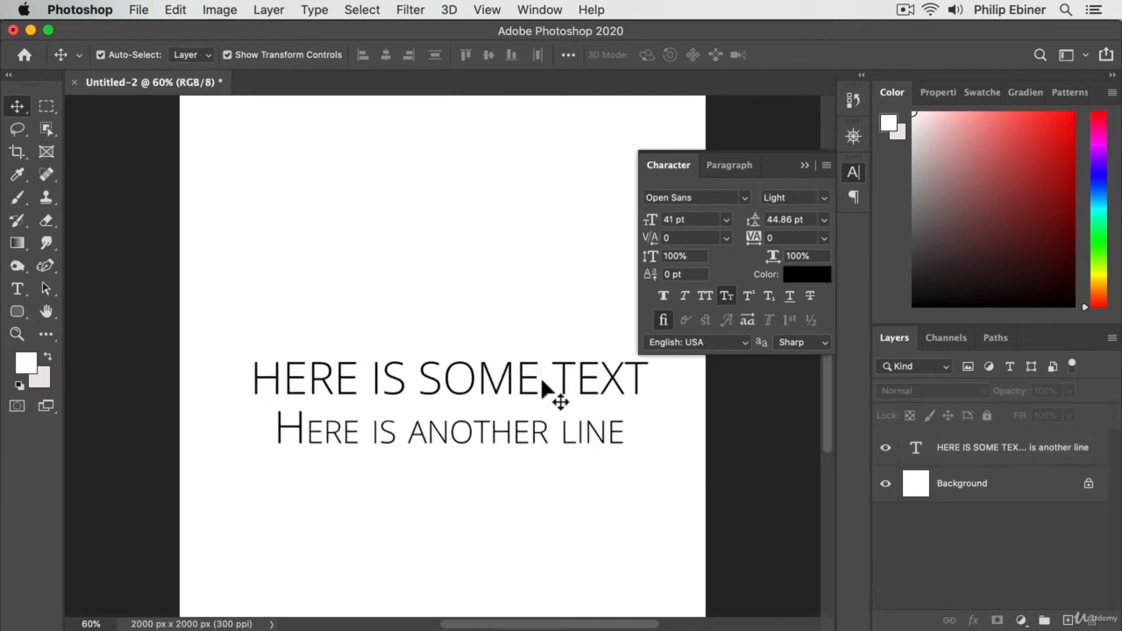
Reselect the text block on the canvas and move it slightly down and to the left.
left_click(542, 381)
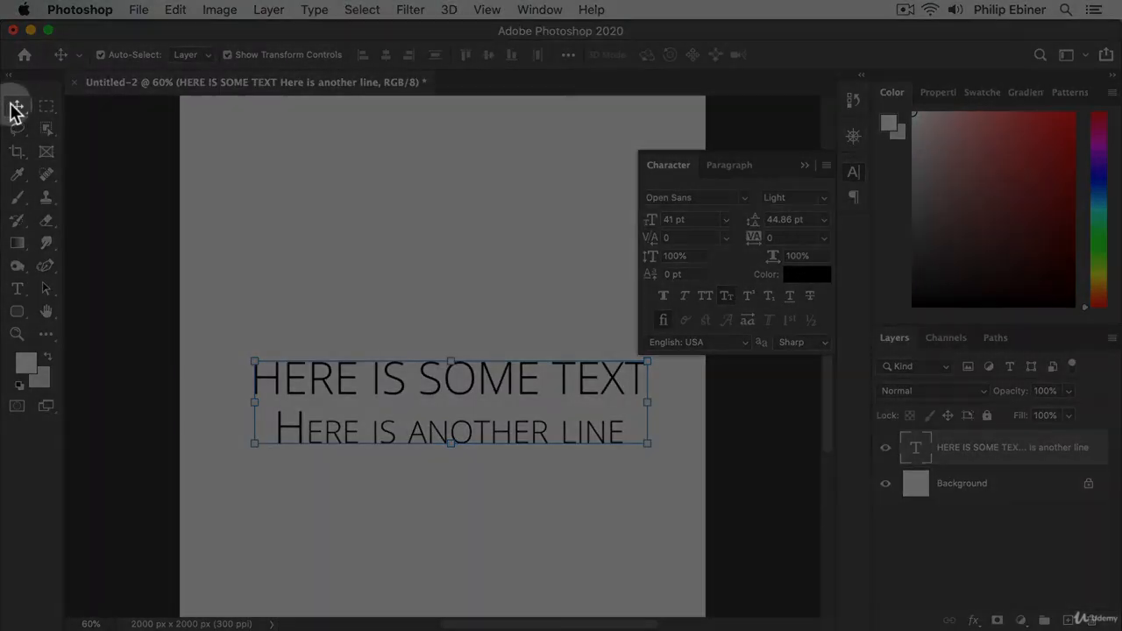
left_click(363, 275)
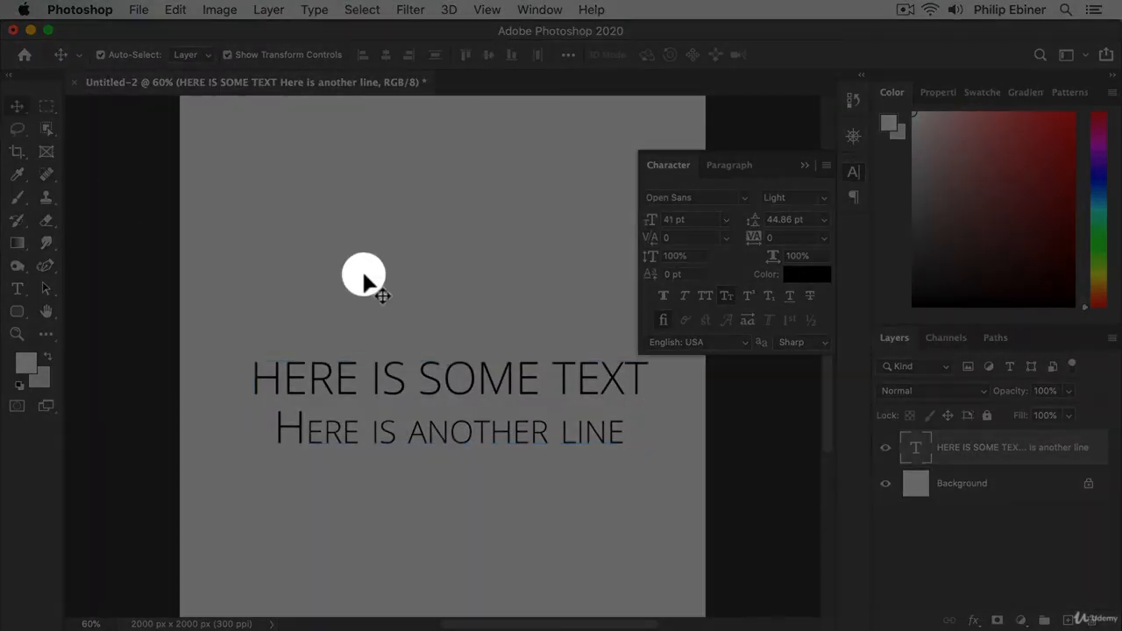
left_click(396, 390)
left_click_drag(484, 396, 474, 417)
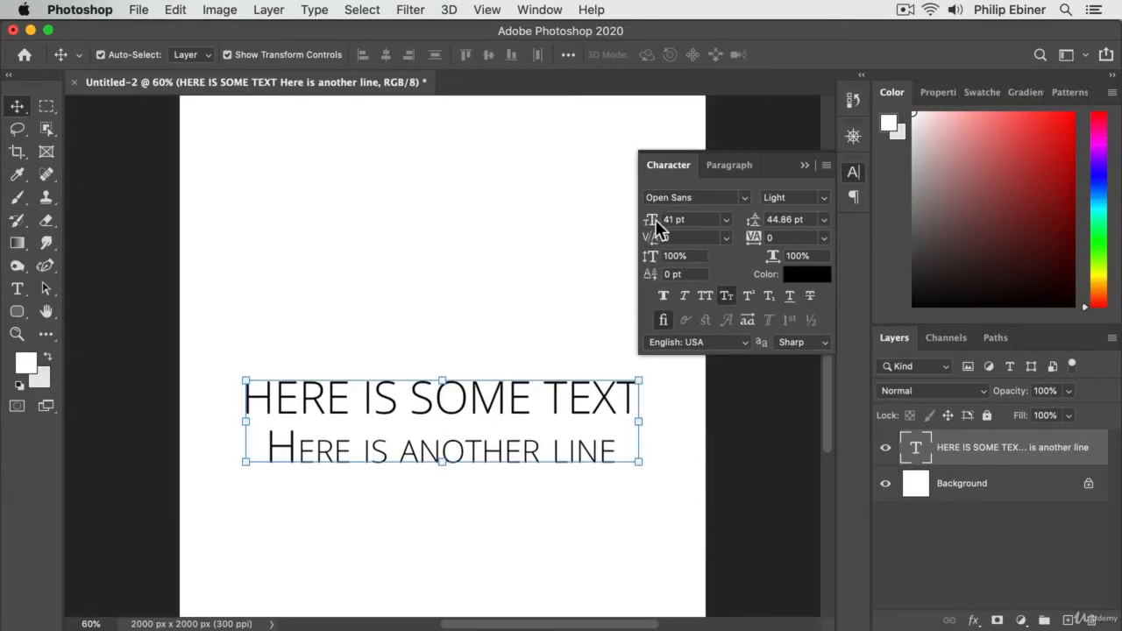
Set the text layer's leading to 60.86 pt and activate the Type tool.
mouse_move(656, 225)
left_mouse_down()
mouse_move(666, 219)
mouse_move(656, 224)
left_mouse_up()
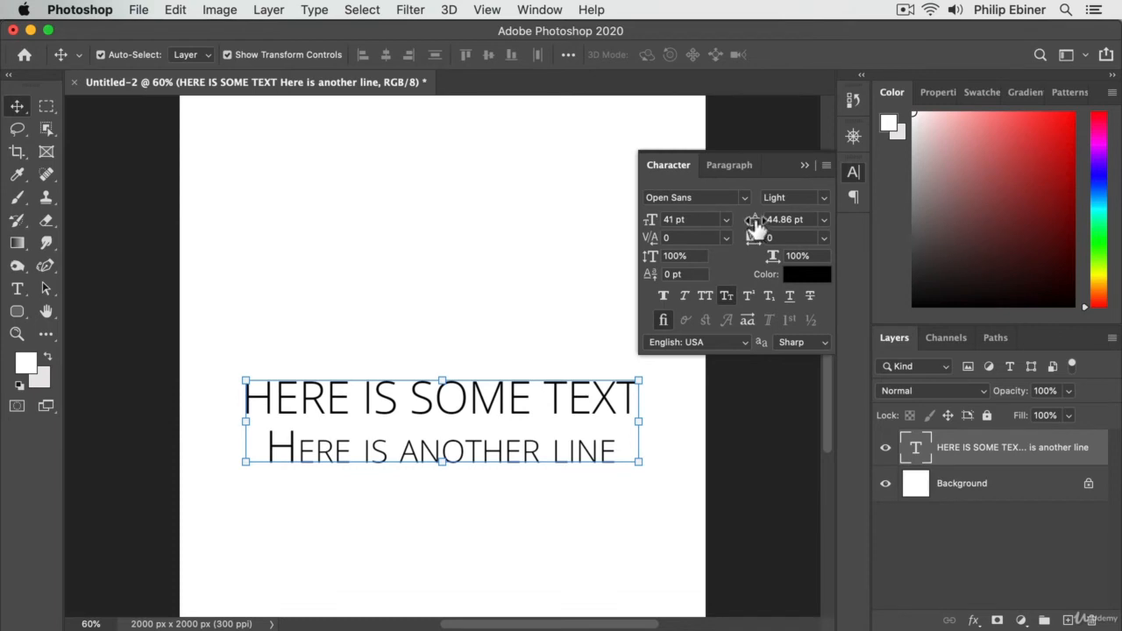
left_click_drag(756, 225, 768, 219)
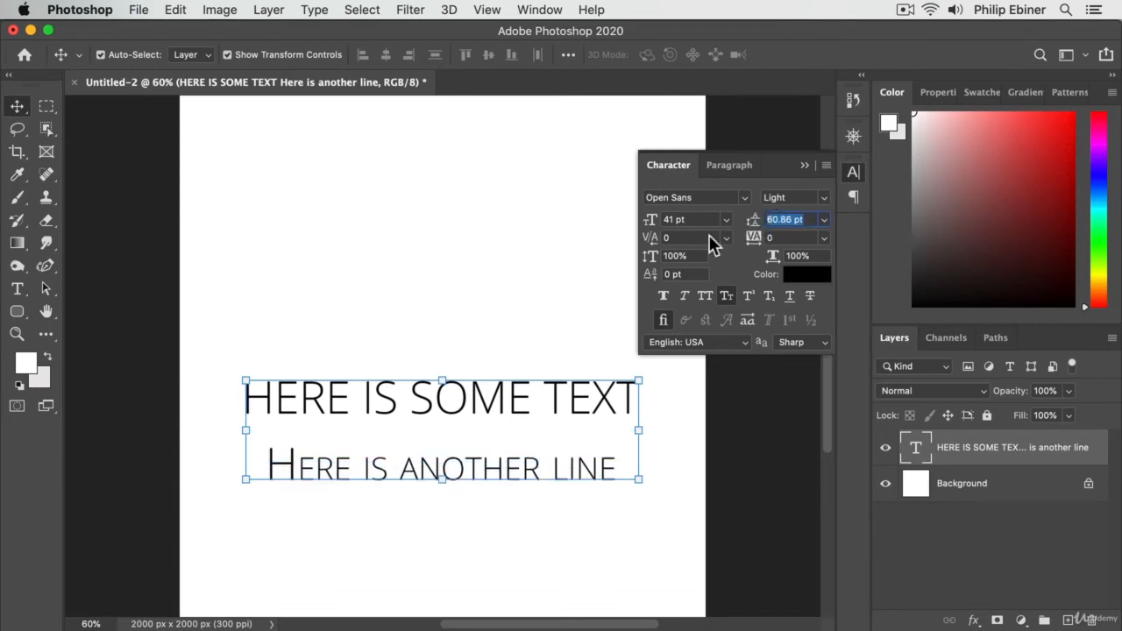
left_click(18, 289)
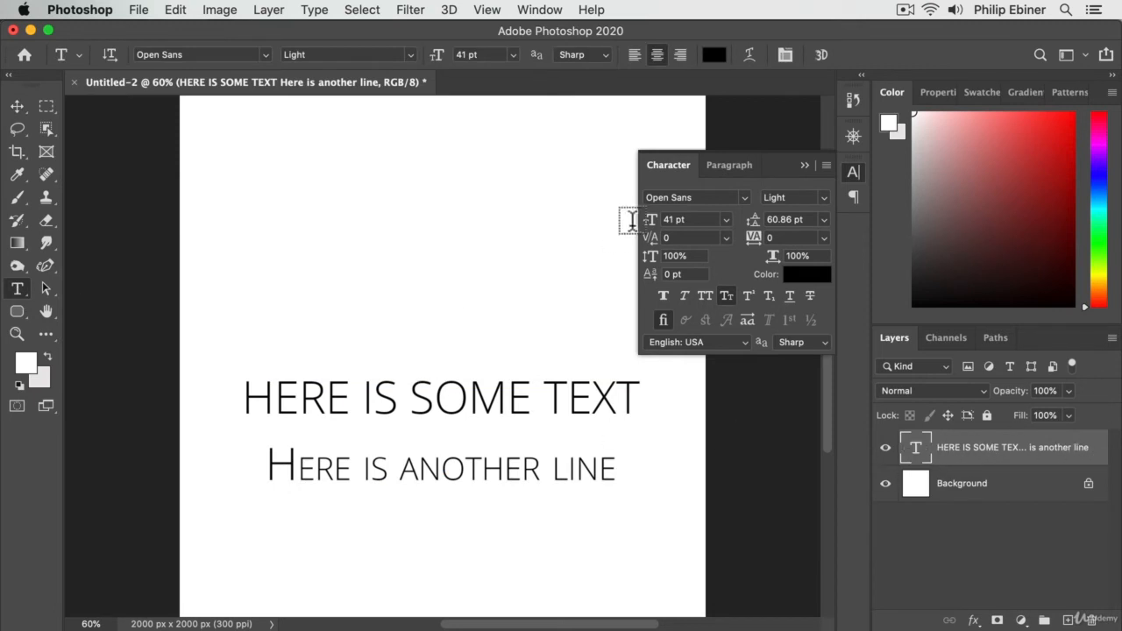
Set the two-line text layer's tracking to 100.
left_click_drag(752, 238, 754, 235)
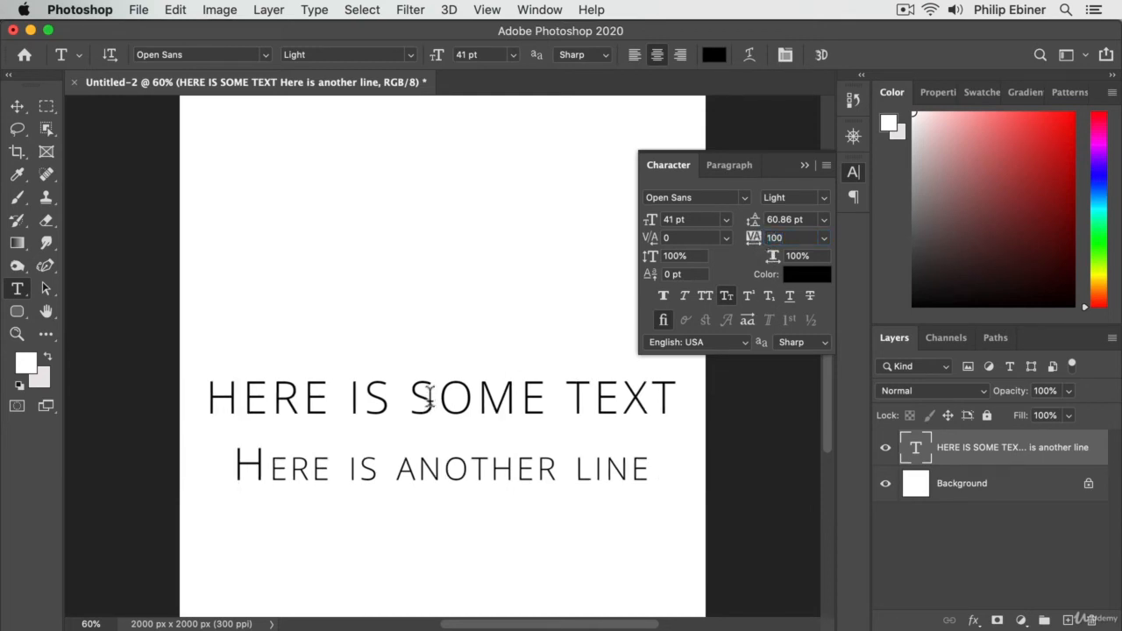
Try changing the font size while editing words in the first line of the text.
left_click(428, 397)
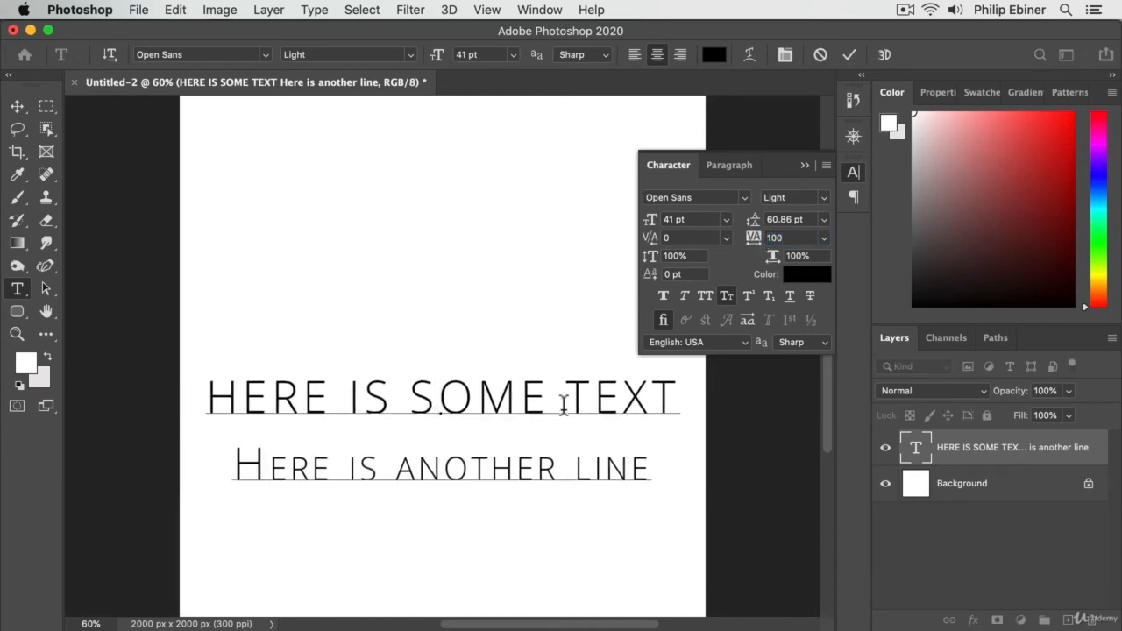
double_click(278, 398)
left_click(549, 398)
left_click_drag(657, 224, 674, 225)
left_click(521, 395)
Select the whole text layer with the Move tool and set its font size to 42 pt.
left_click(1004, 447)
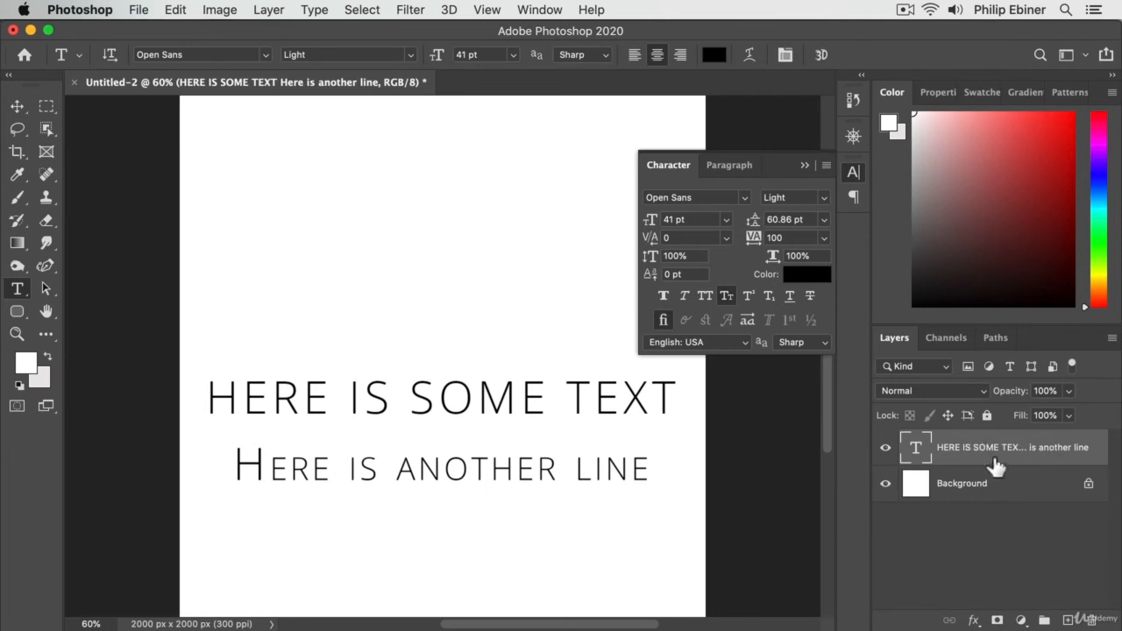
left_click(18, 107)
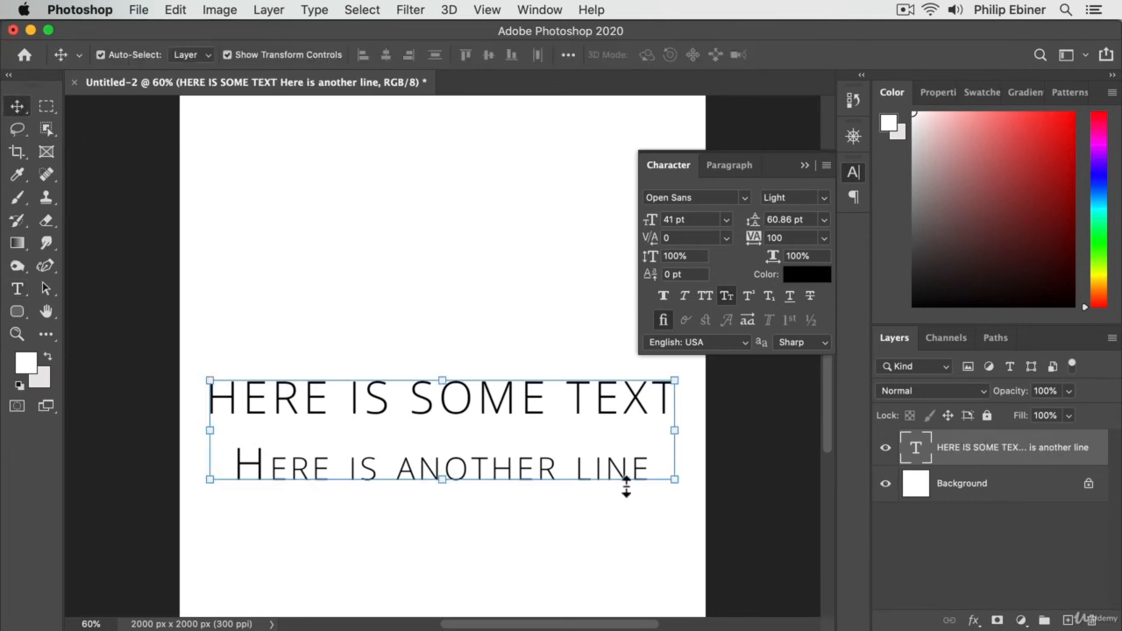
left_click_drag(649, 219, 658, 217)
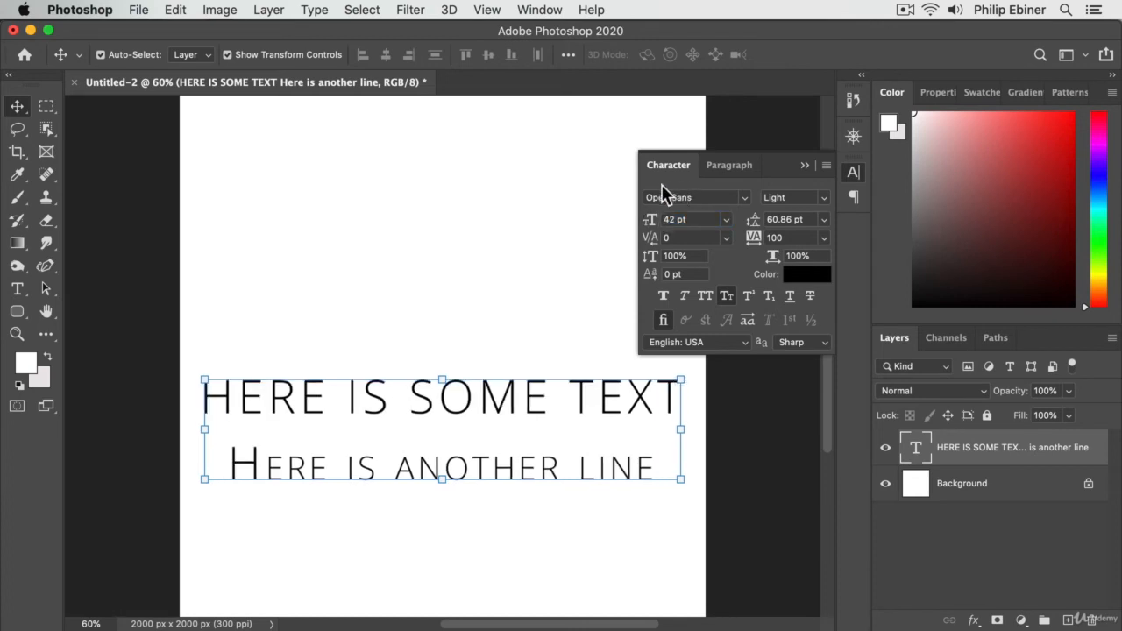
Try left and right paragraph alignment on the two-line text and return it to centre alignment.
left_click(712, 174)
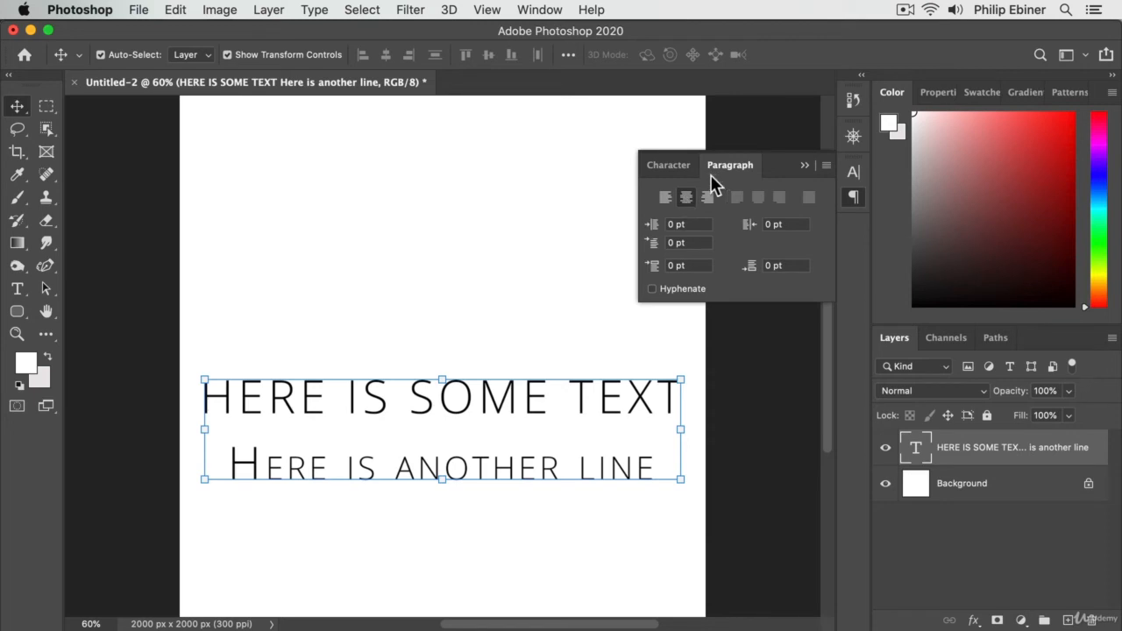
left_click(16, 289)
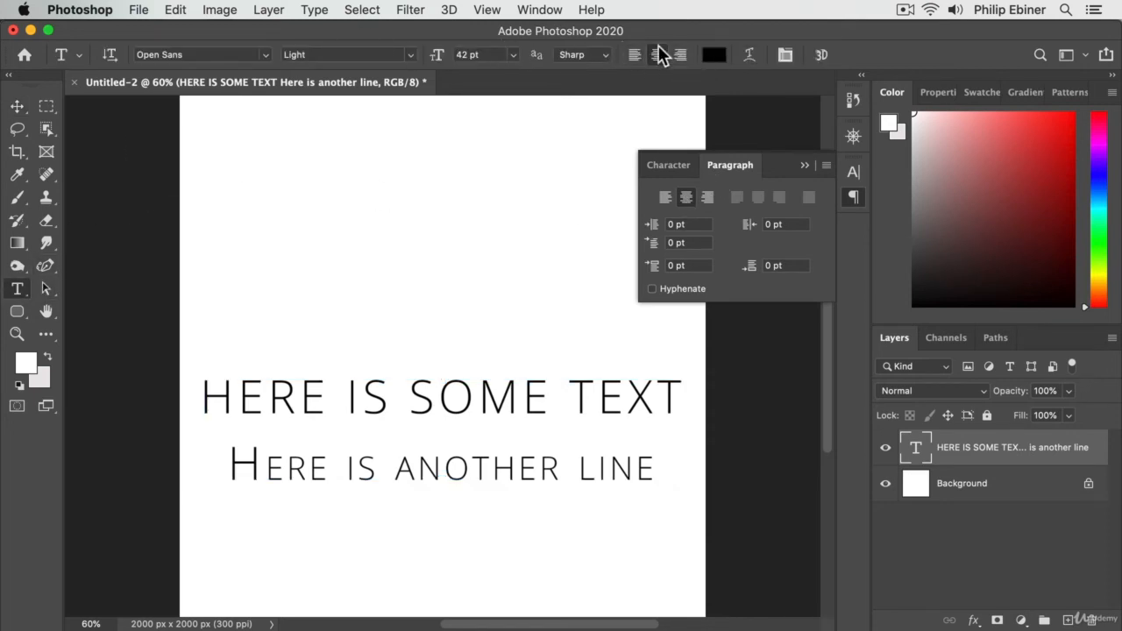
left_click(672, 198)
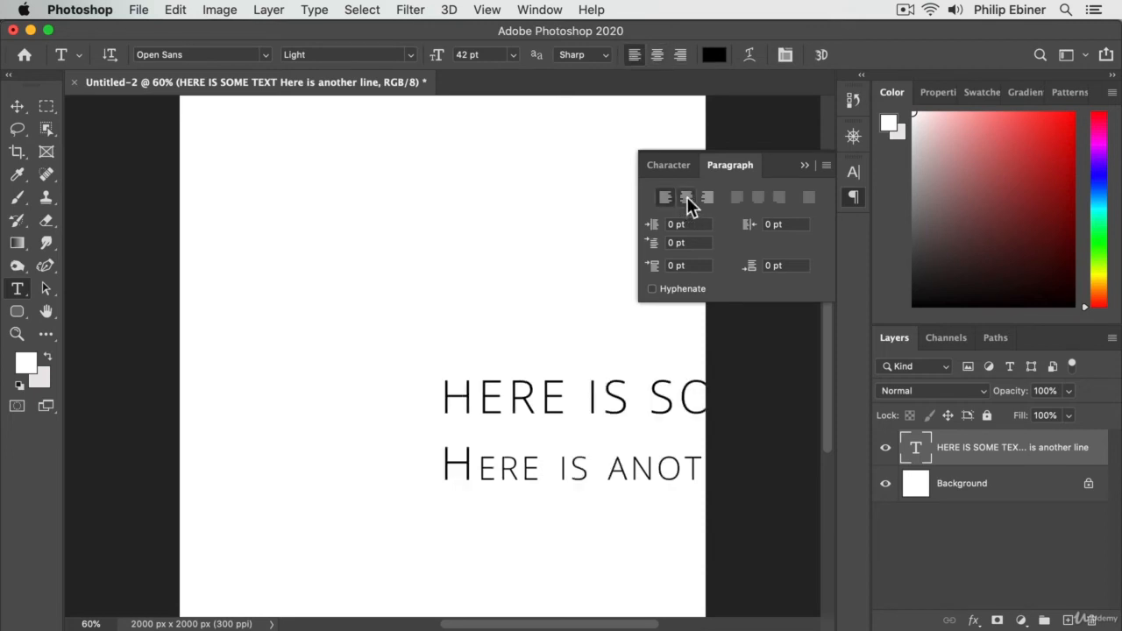
left_click(687, 197)
left_click(707, 197)
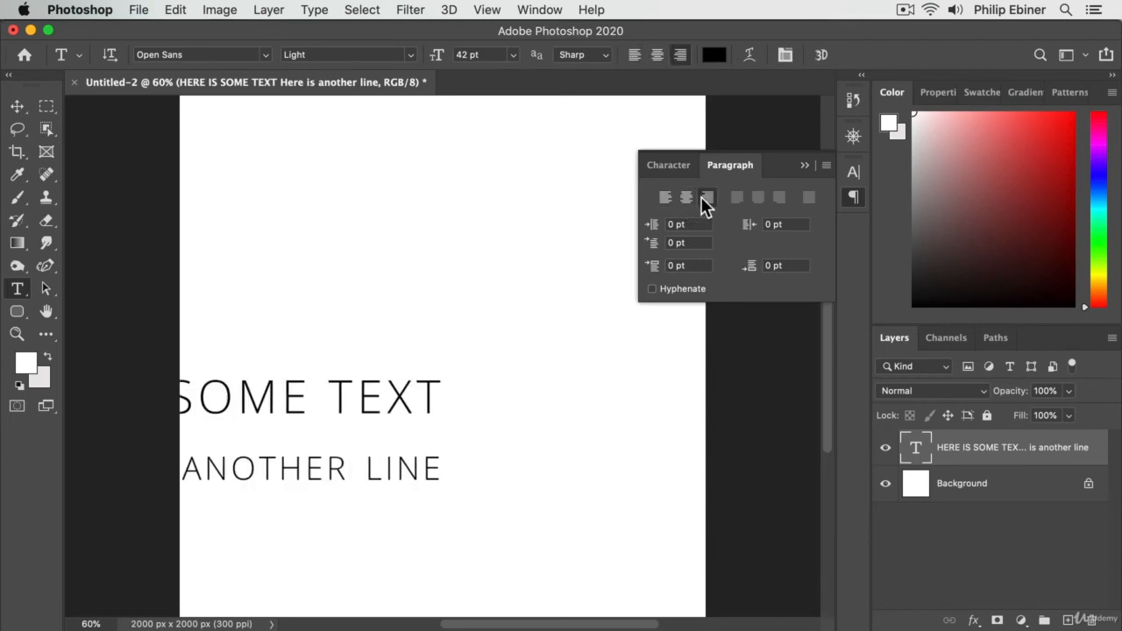
left_click(687, 197)
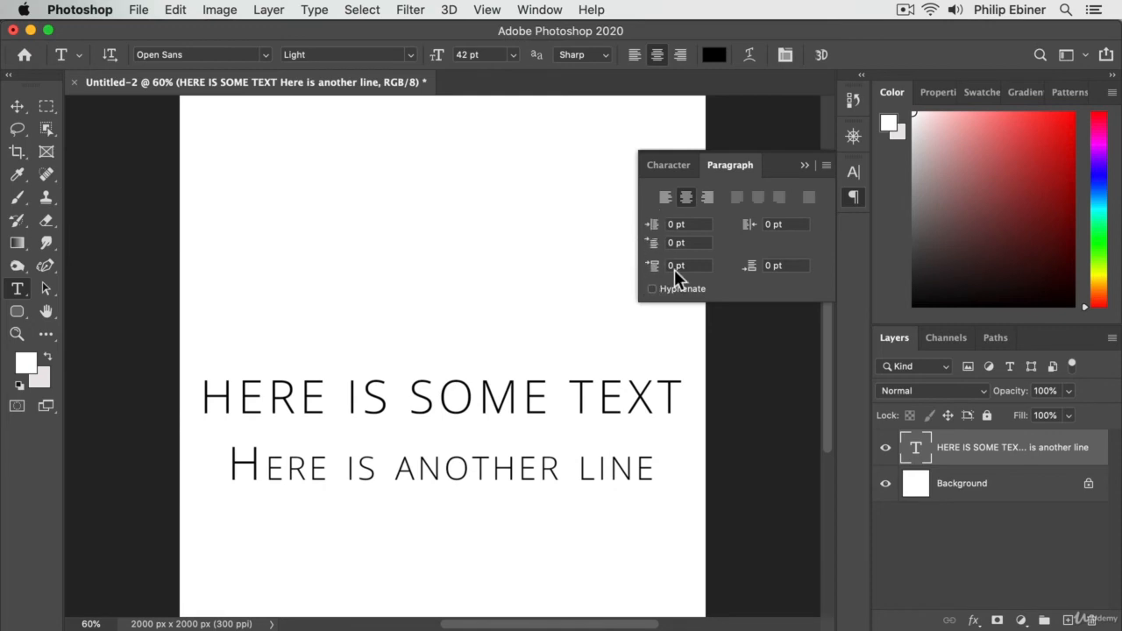
Delete the two-line text layer with the Move tool active.
left_click(17, 107)
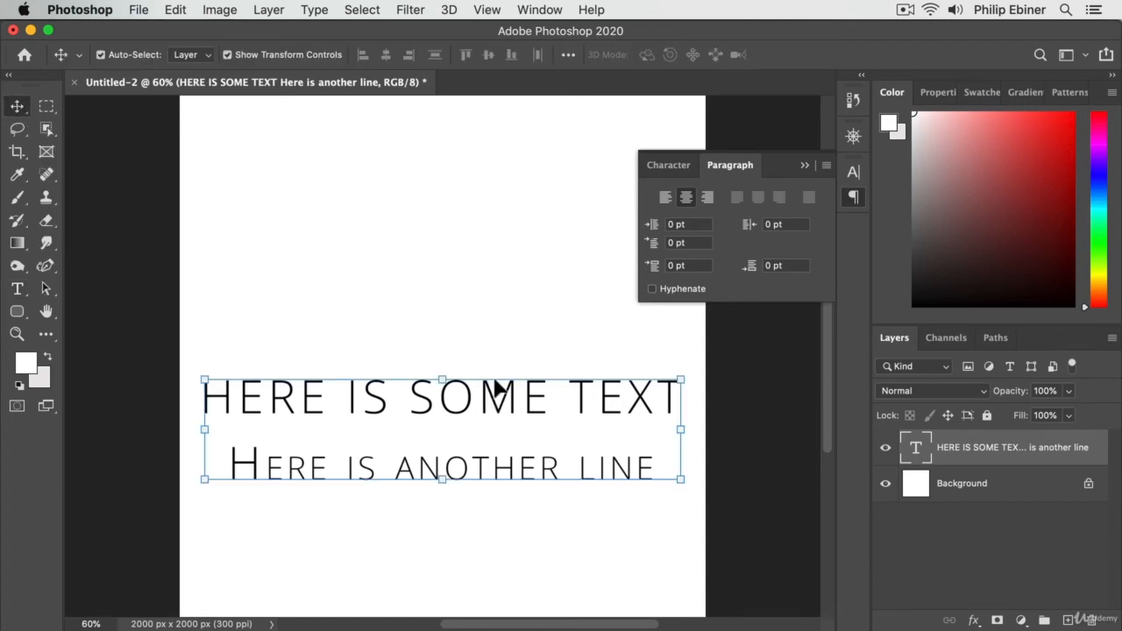
key("BackSpace")
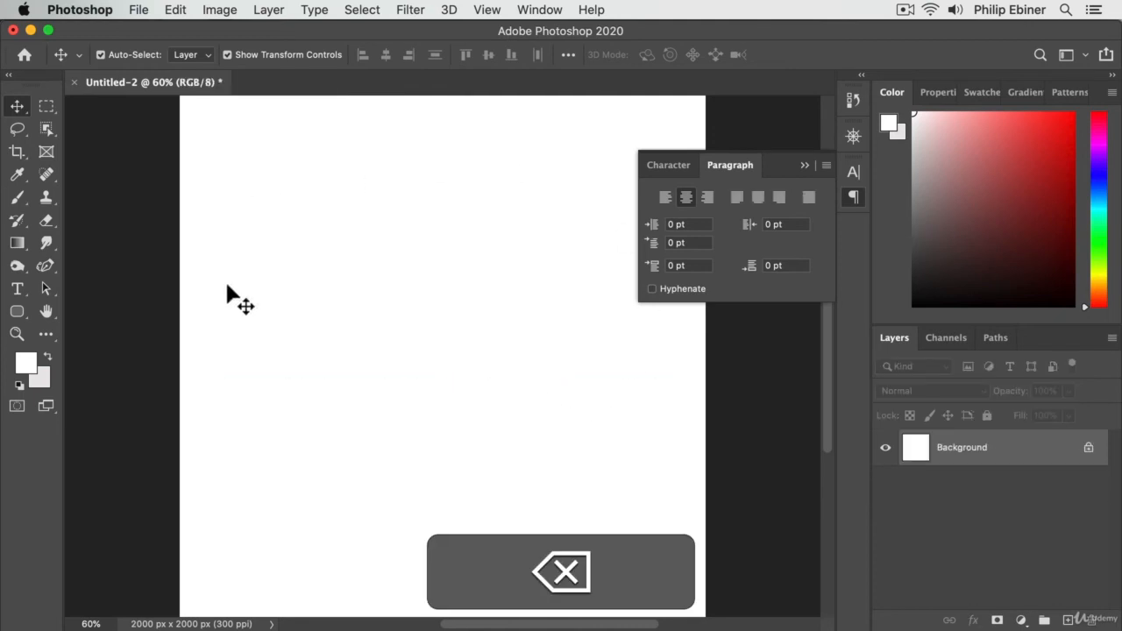
Draw a paragraph text box in the middle of the canvas, try justified alignment, and left-align the placeholder text.
left_click(16, 289)
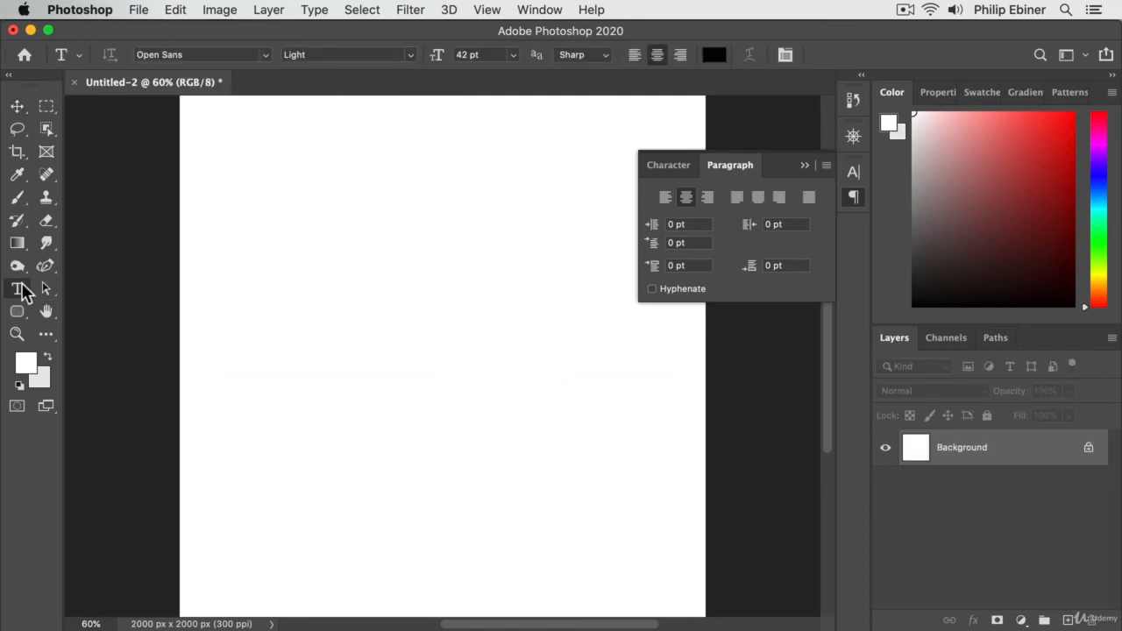
left_click_drag(274, 263, 598, 506)
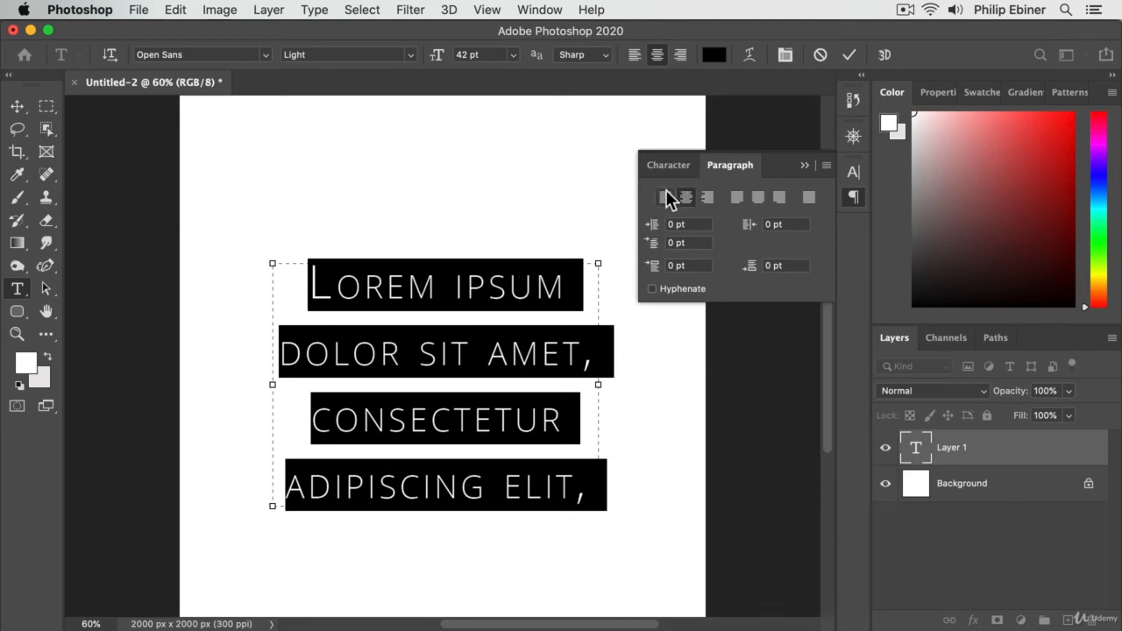
left_click(739, 195)
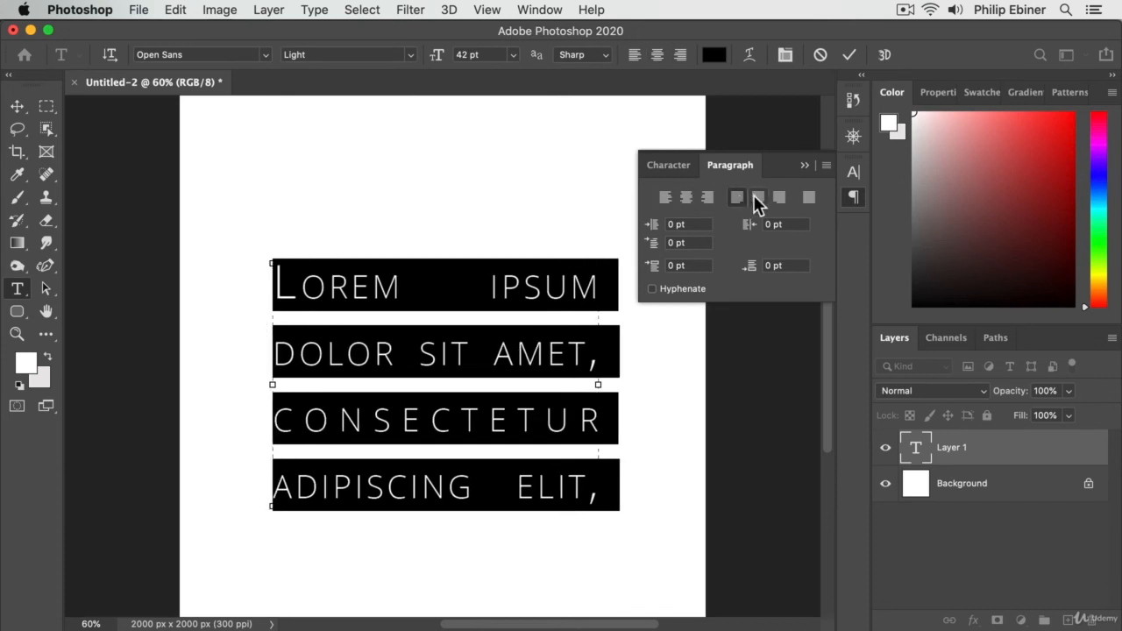
left_click(670, 197)
Set the placeholder paragraph's font size to 22 pt and its leading to 25.86 pt.
left_click(669, 167)
left_click_drag(655, 221, 631, 221)
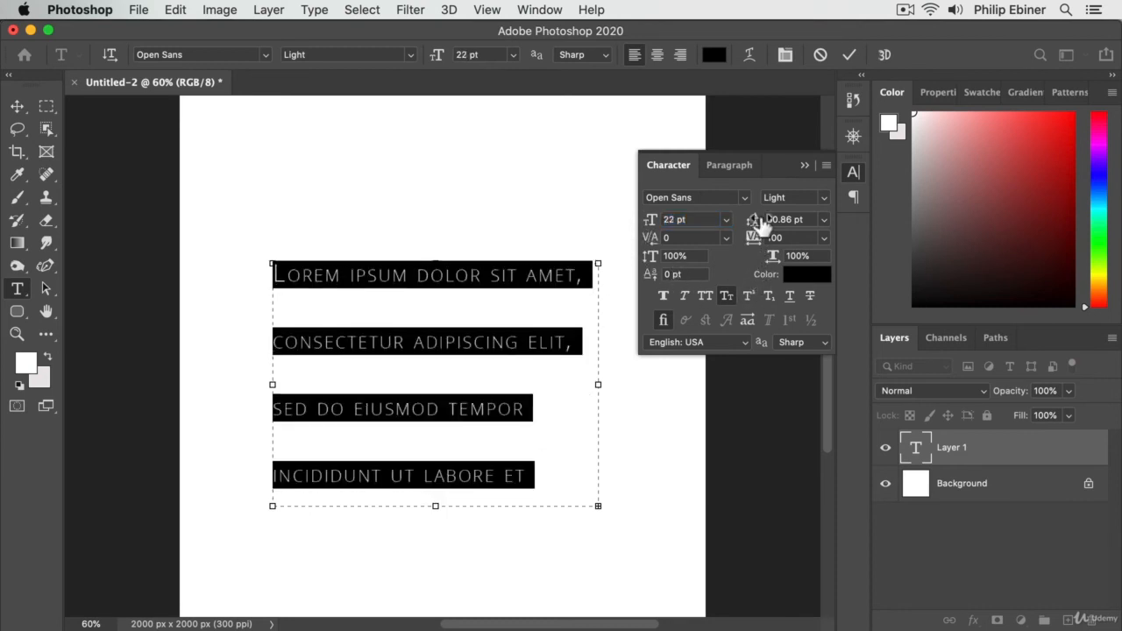
left_click_drag(751, 220, 732, 218)
left_click_drag(732, 218, 727, 219)
Change the paragraph's font style to Semibold and commit the text with the Move tool.
left_click(826, 198)
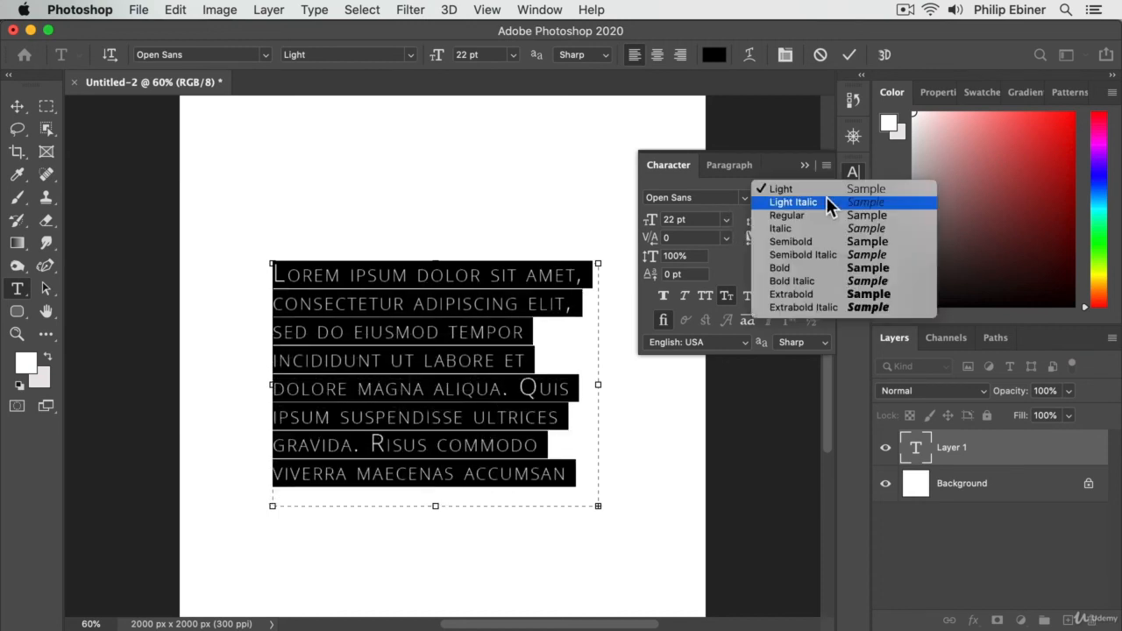
left_click(818, 241)
left_click(20, 106)
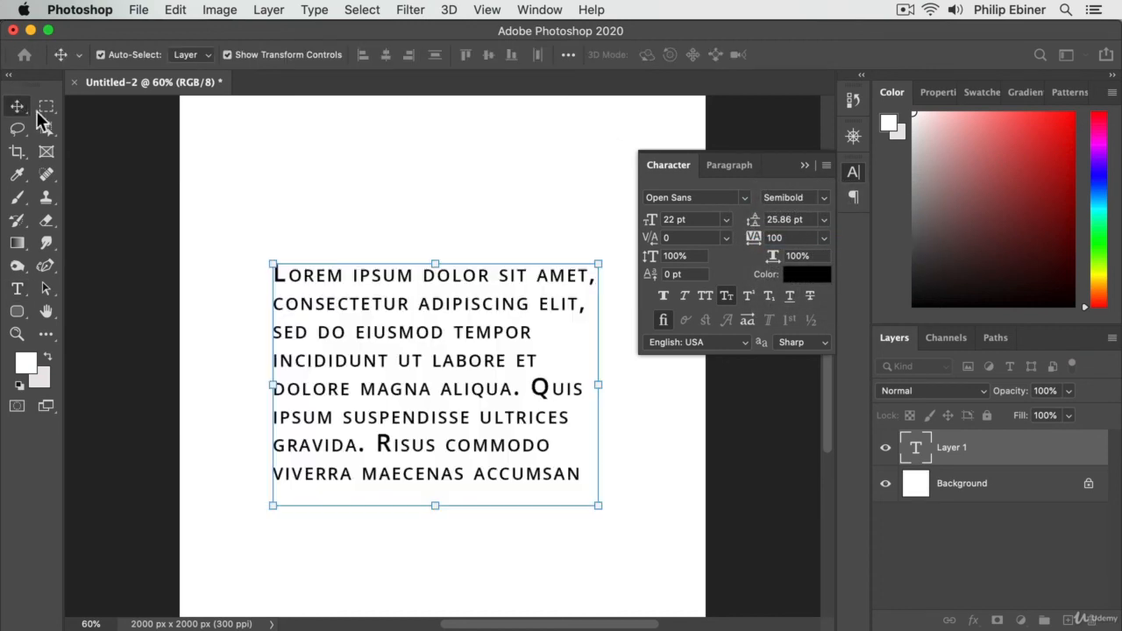
Reopen the paragraph text for editing, try 1.5 pt of space before the paragraph, and undo it.
left_click(729, 165)
key("Return")
mouse_move(651, 246)
left_mouse_down()
mouse_move(671, 246)
mouse_move(646, 244)
mouse_move(653, 253)
left_mouse_up()
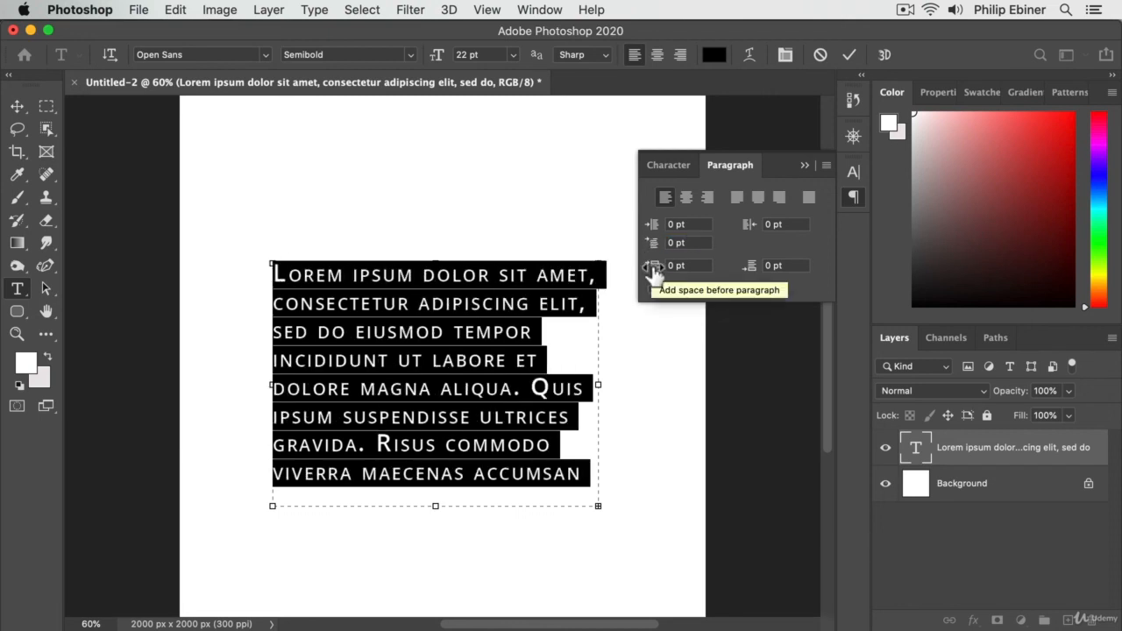
left_click_drag(654, 267, 655, 266)
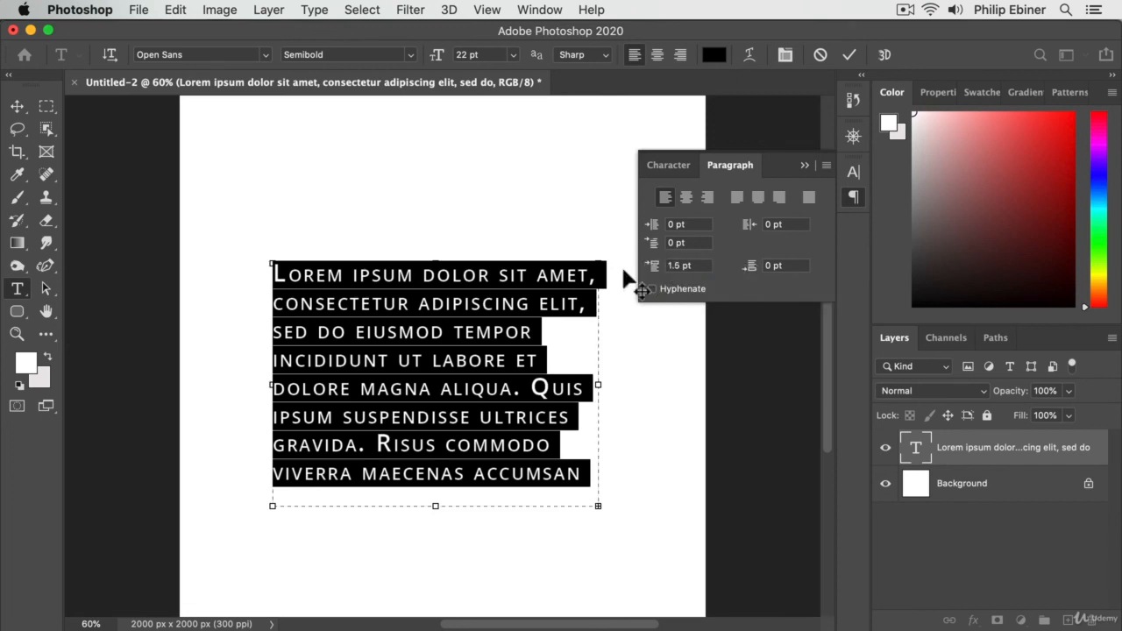
key("super+z")
Try hyphenation on the paragraph text, turn it off again, and return to the character settings.
left_click(651, 289)
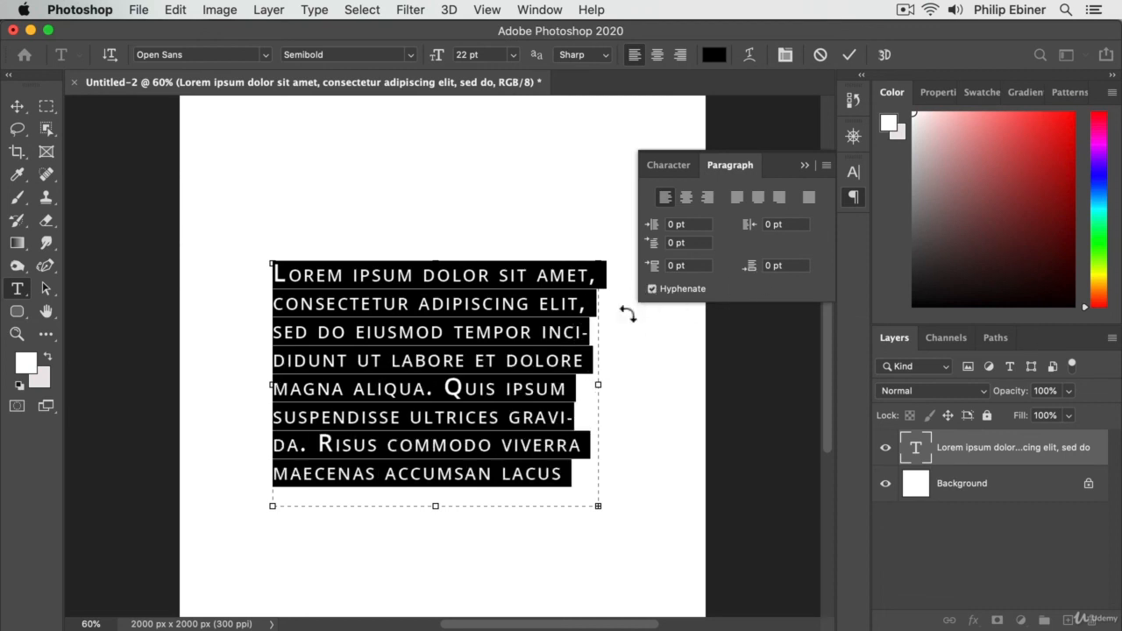
left_click(653, 288)
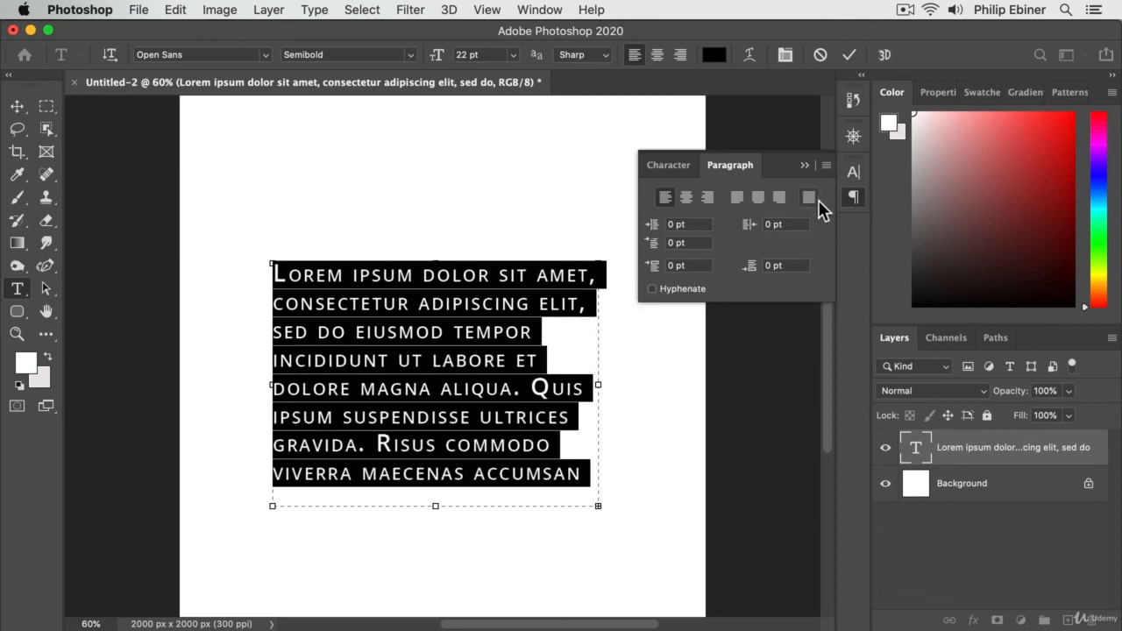
left_click(661, 164)
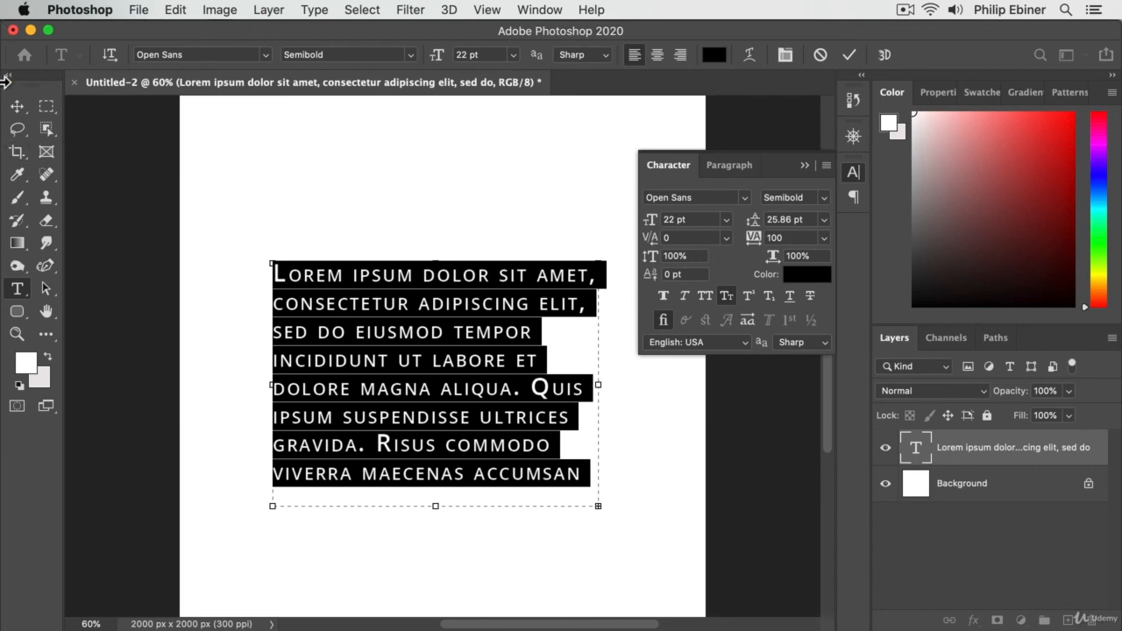
Move the paragraph text block slightly up and to the left with the Move tool and scale it to 102.36%.
left_click(16, 106)
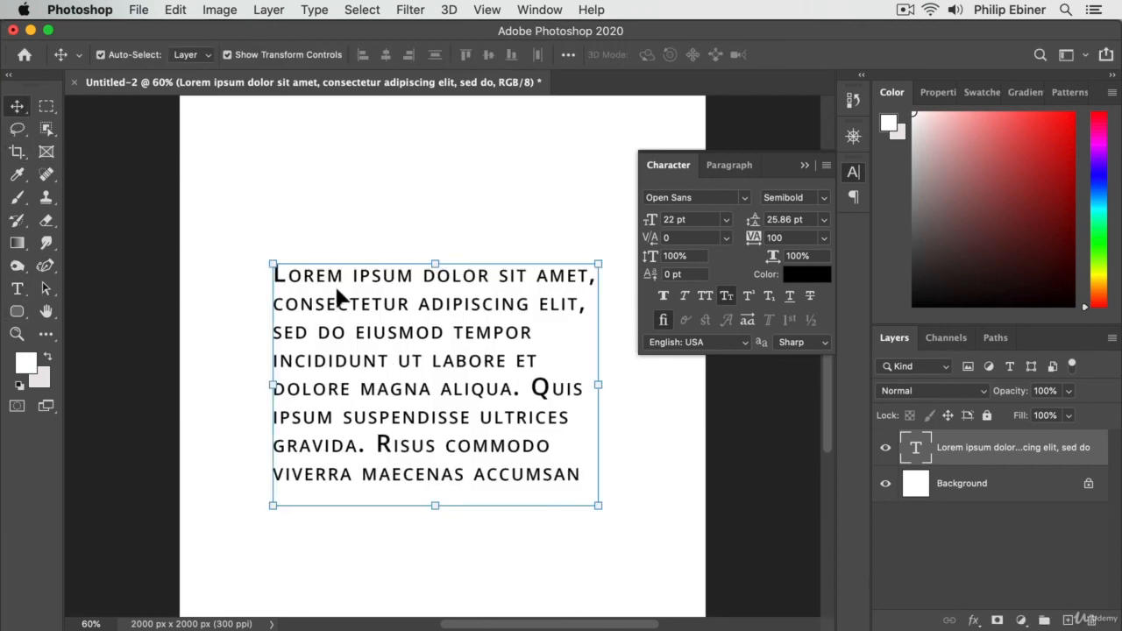
left_click_drag(340, 298, 324, 258)
mouse_move(583, 344)
left_mouse_down()
mouse_move(661, 350)
mouse_move(571, 346)
mouse_move(595, 346)
left_mouse_up()
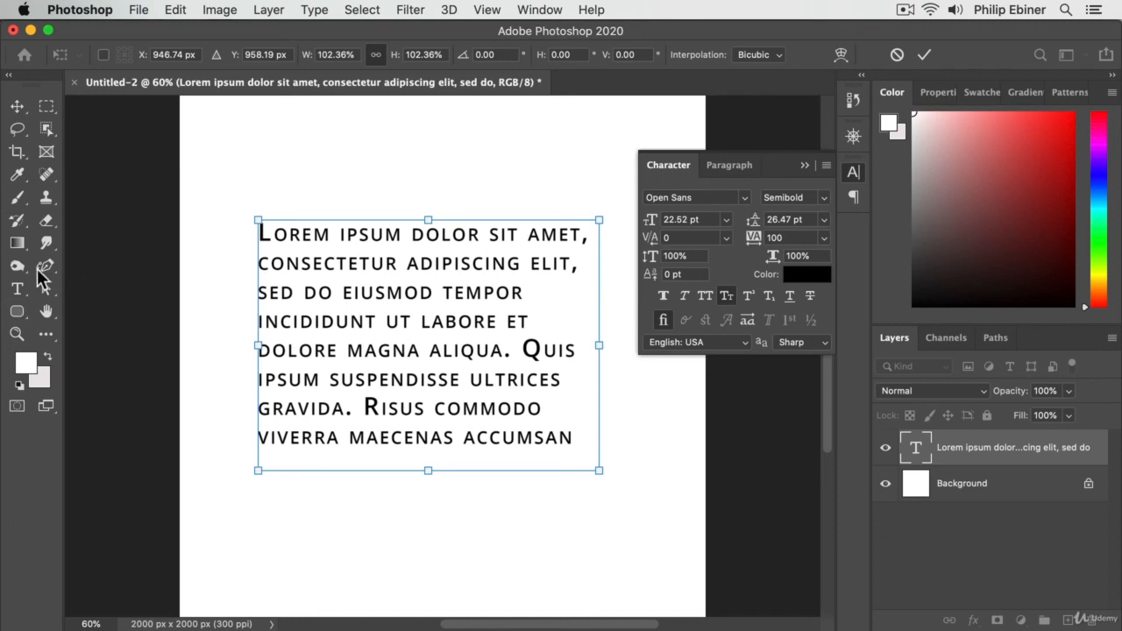
Widen the paragraph's text box on both sides with the Type tool, extend its lower-right corner, and switch to the Move tool.
left_click(18, 293)
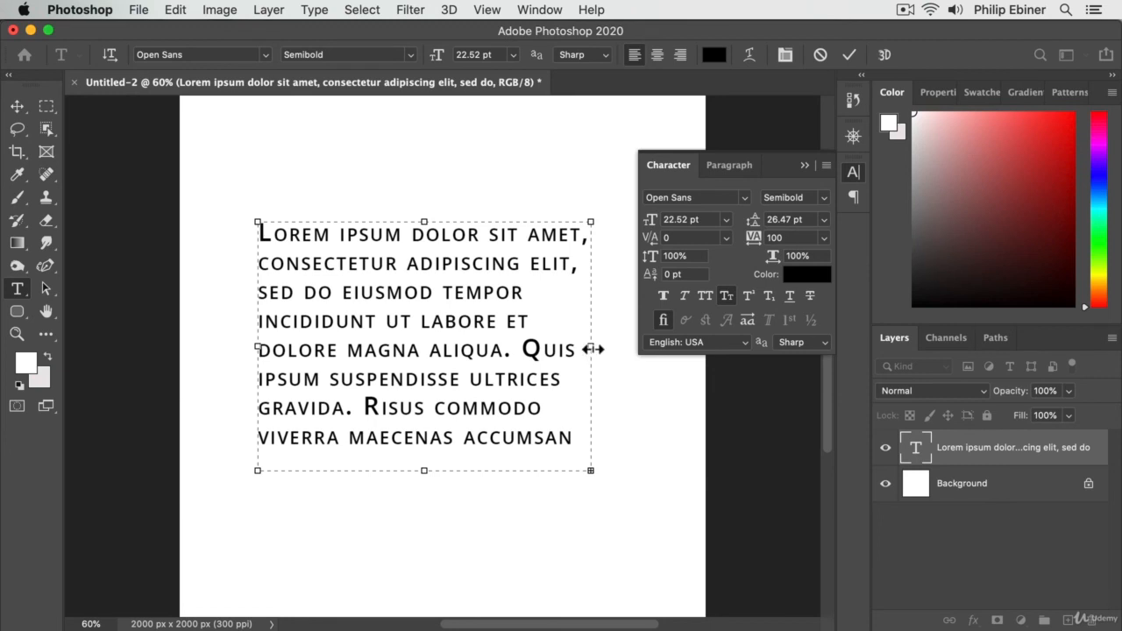
left_click_drag(593, 349, 636, 355)
left_click_drag(258, 346, 229, 346)
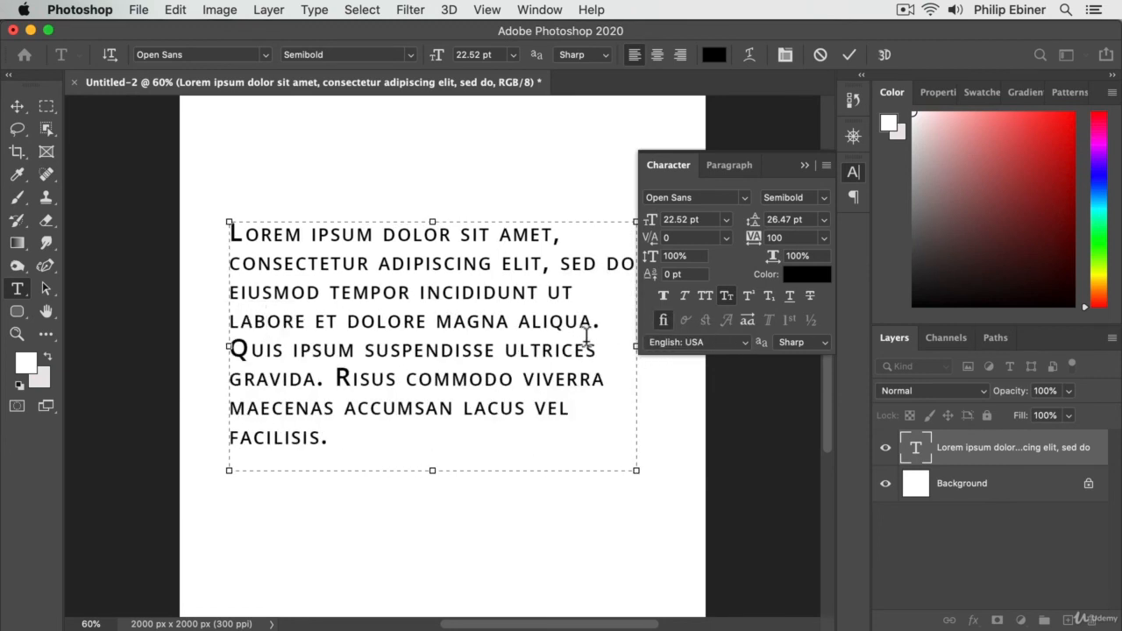
left_click_drag(638, 471, 672, 555)
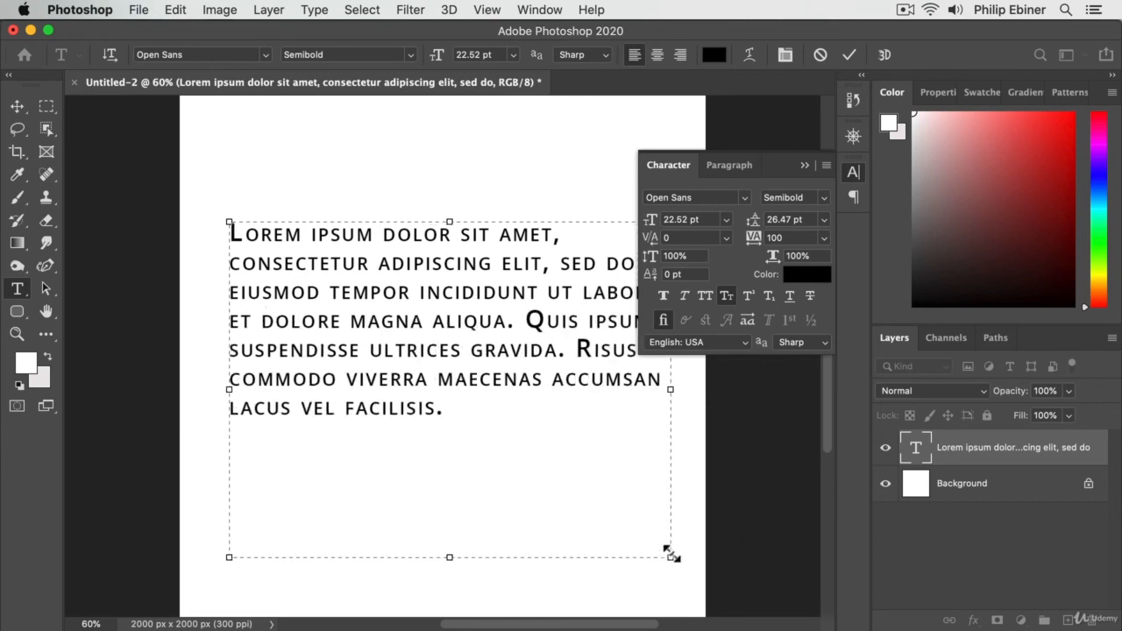
key("Escape")
key("v")
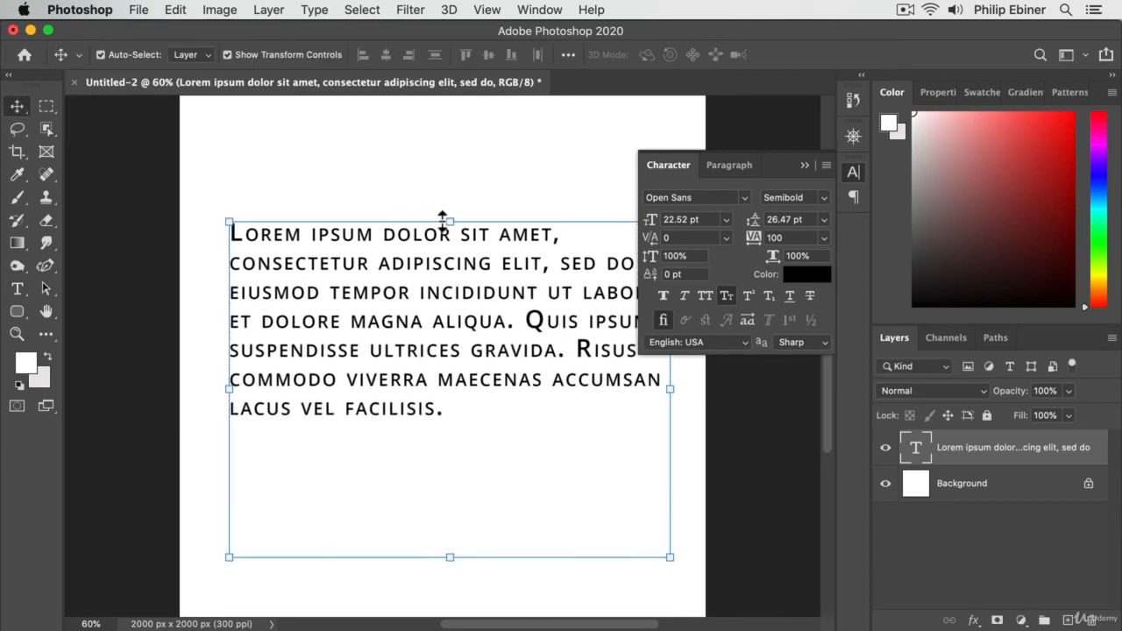